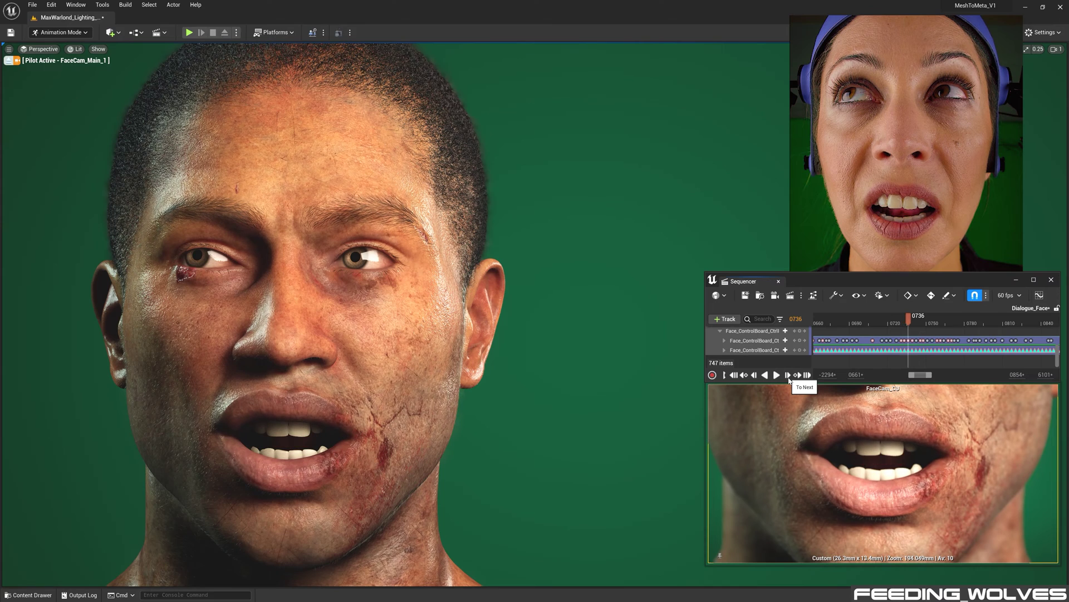
Step the Sequencer playhead forward to the next key, landing on frame 0747.
{"action": "left_click", "coordinate": [788, 377]}
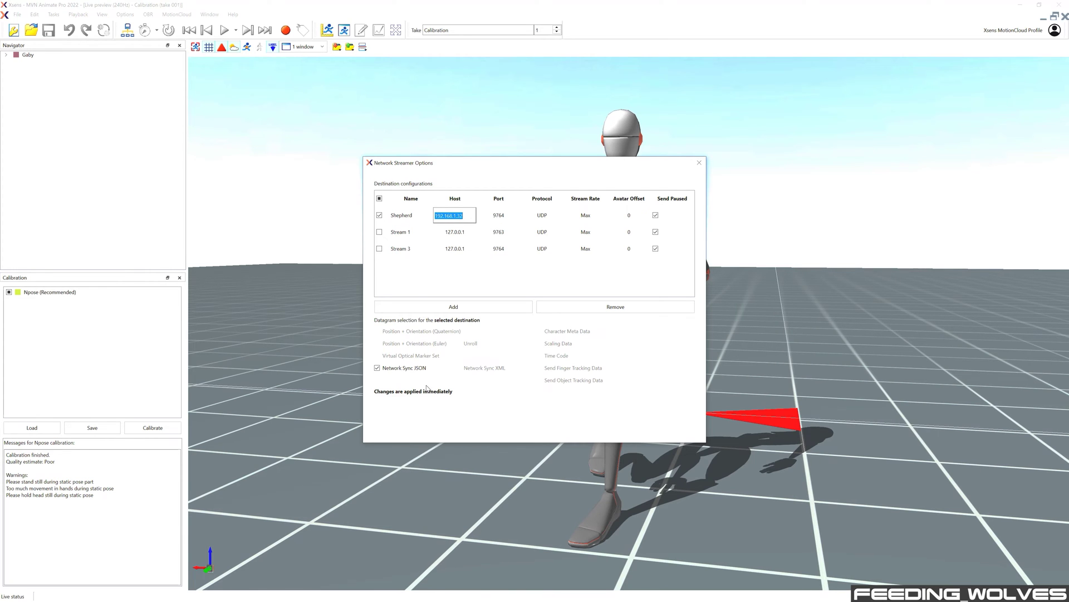
Close the streaming options, minimize MVN Animate, and show Shepherd's Mocap Lync links.
{"action": "left_click", "coordinate": [702, 164]}
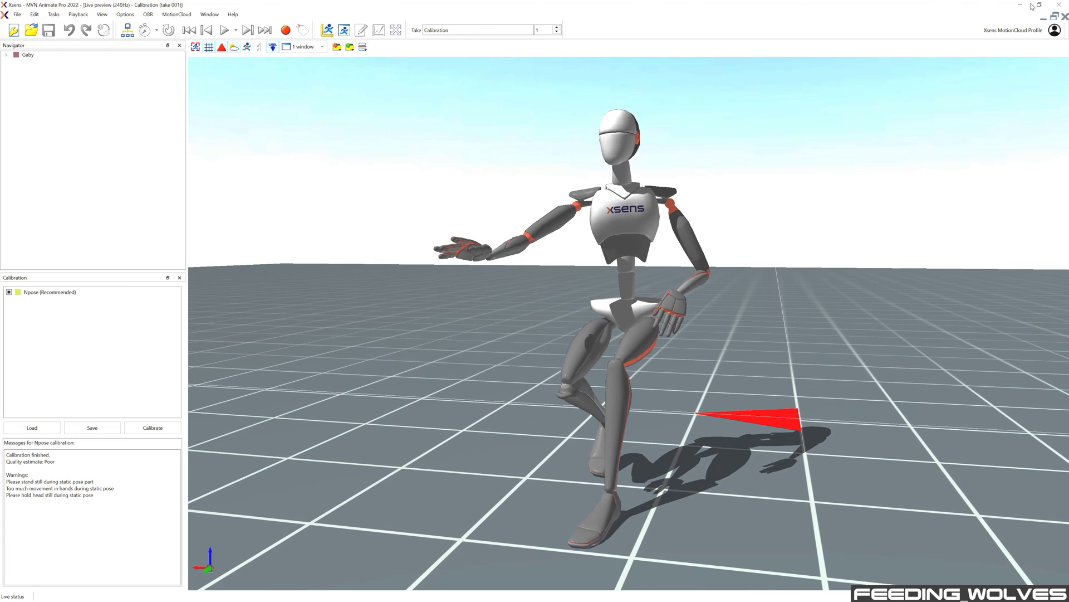
{"action": "left_click", "coordinate": [1015, 4]}
{"action": "left_click", "coordinate": [151, 122]}
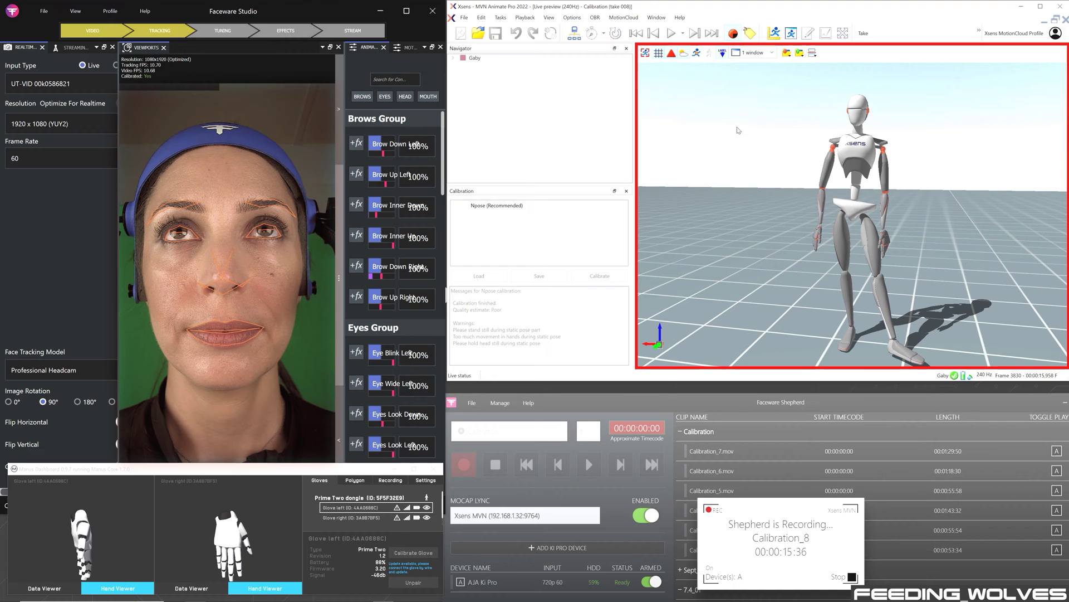
Bring Unreal Engine beside Faceware Studio to preview Enzo mirroring the live face.
{"action": "key", "text": "alt+Tab"}
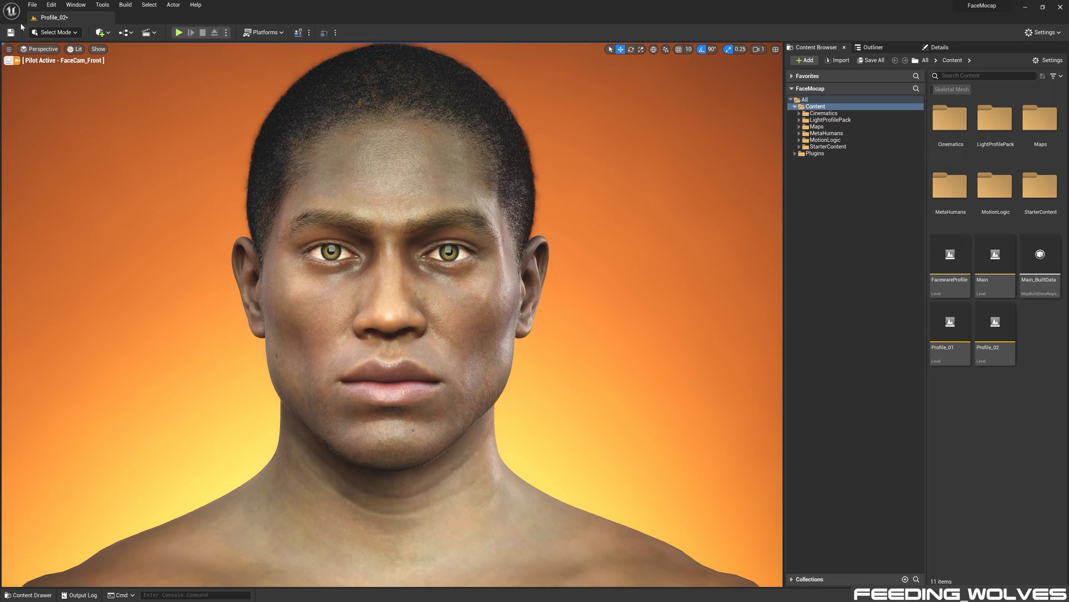
Check the installed plugins list for Live Client, then return to the level.
{"action": "left_click", "coordinate": [55, 5]}
{"action": "left_click", "coordinate": [91, 143]}
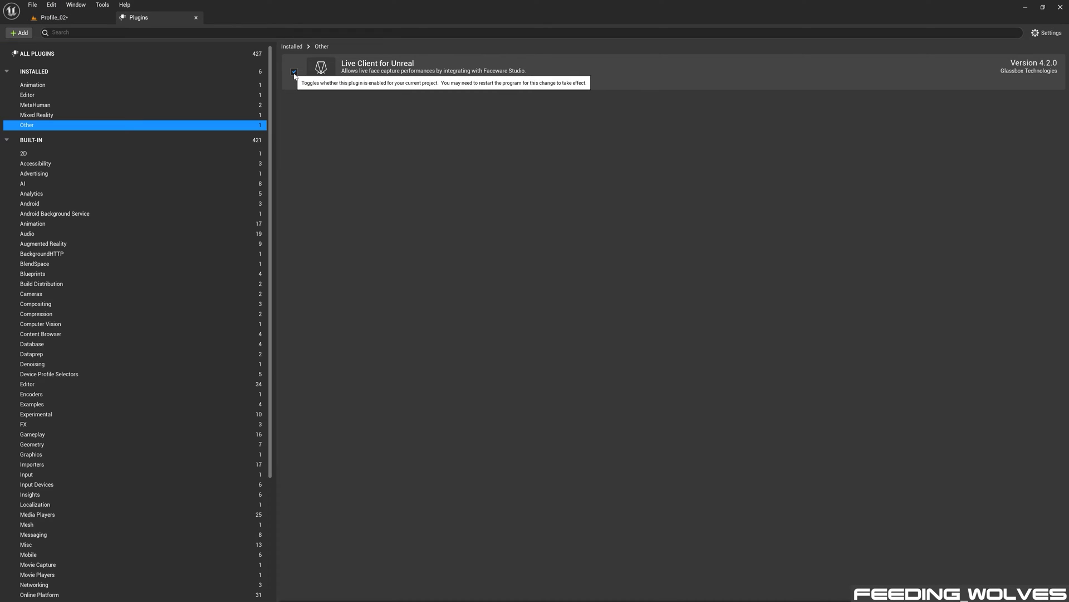
{"action": "left_click", "coordinate": [196, 19]}
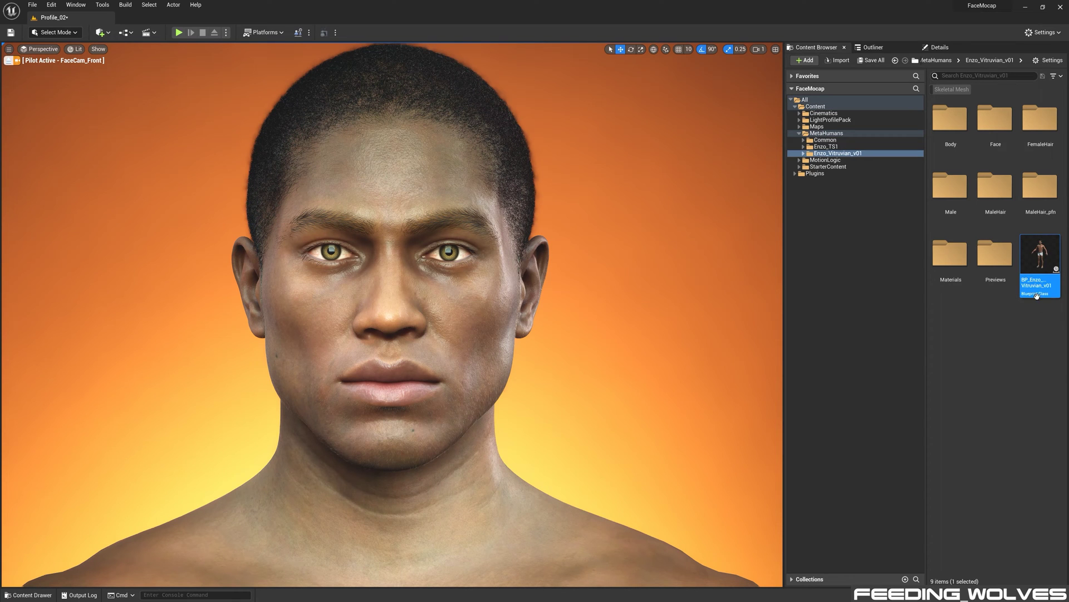
Create a child Blueprint class of BP_Enzo_Vitruvian_v01, accepting the default name.
{"action": "right_click", "coordinate": [1027, 247]}
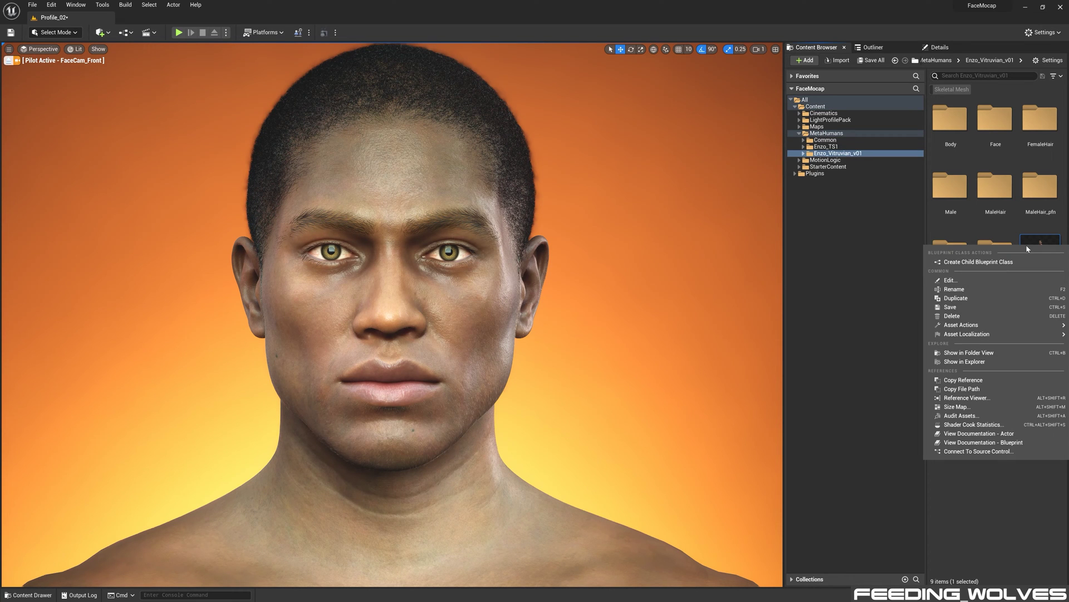
{"action": "left_click", "coordinate": [983, 262]}
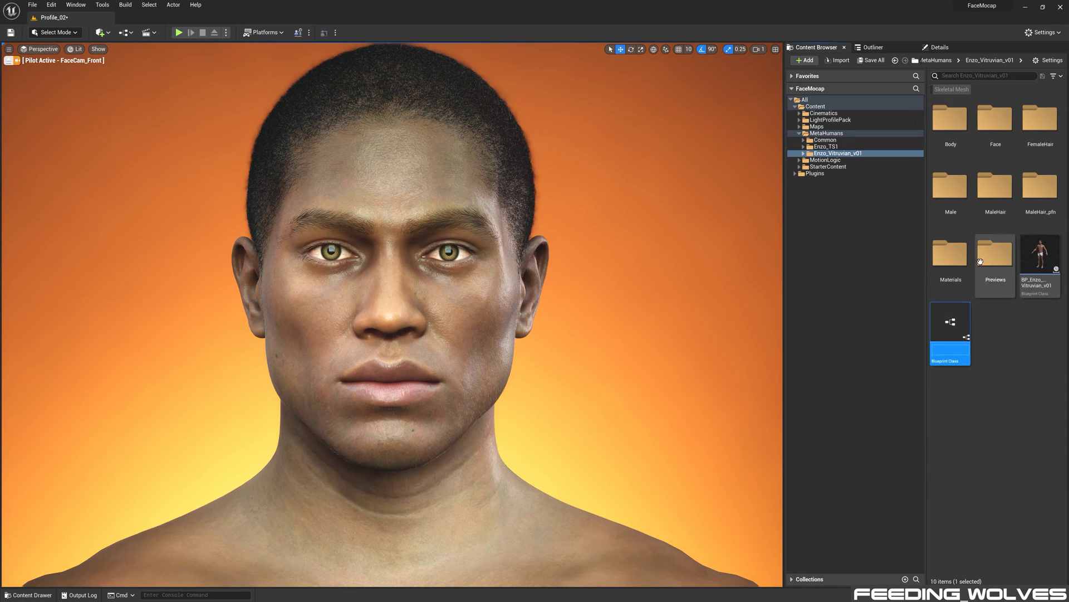
{"action": "key", "text": "Return"}
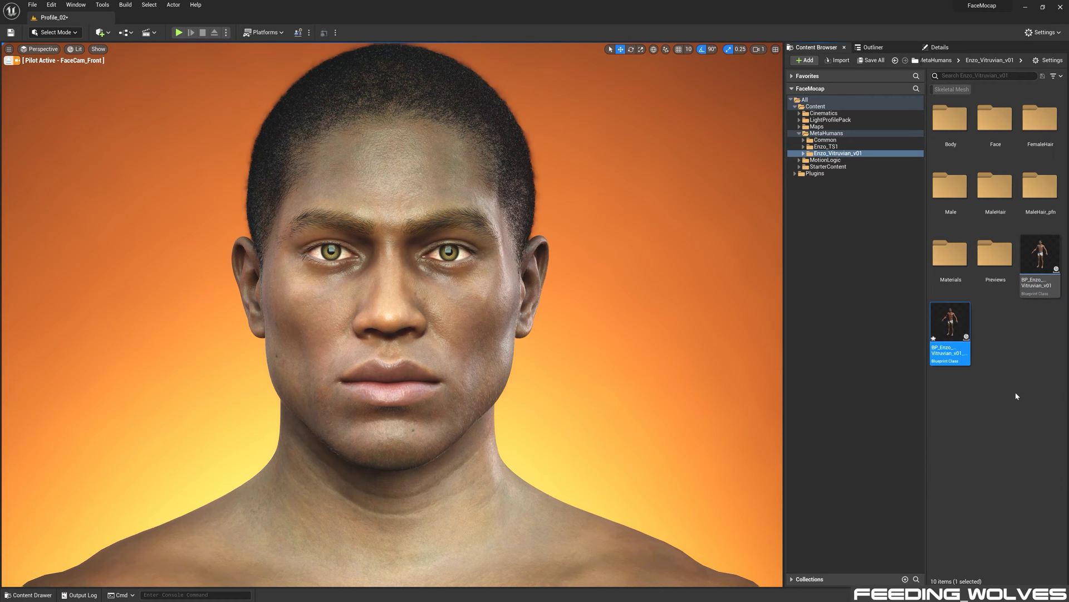
Add a FacewareLive component to the new child Blueprint.
{"action": "double_click", "coordinate": [950, 329]}
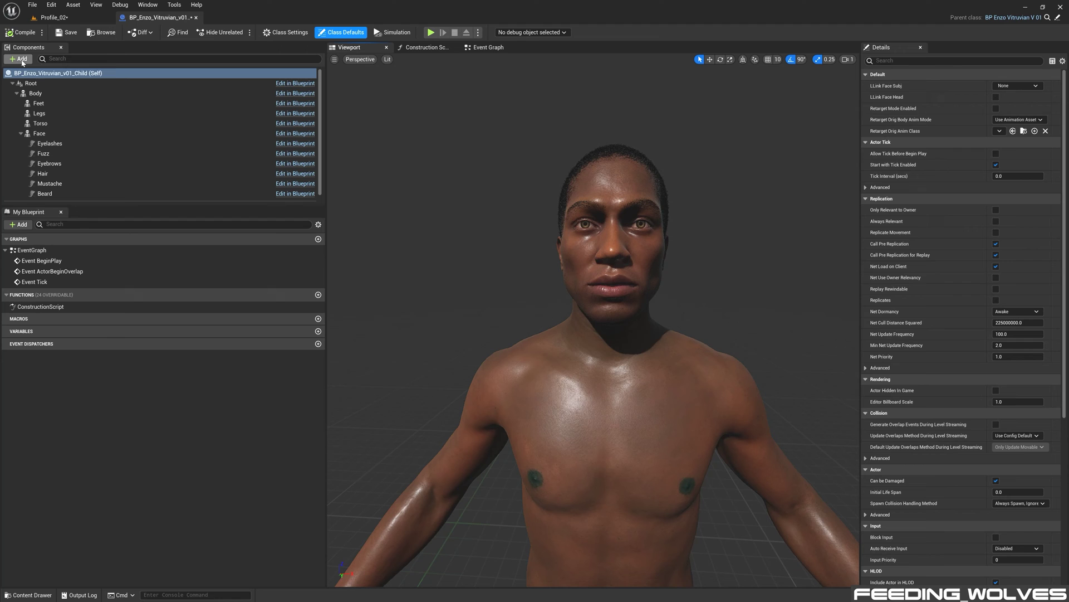
{"action": "left_click", "coordinate": [21, 59]}
{"action": "type", "text": "faceware"}
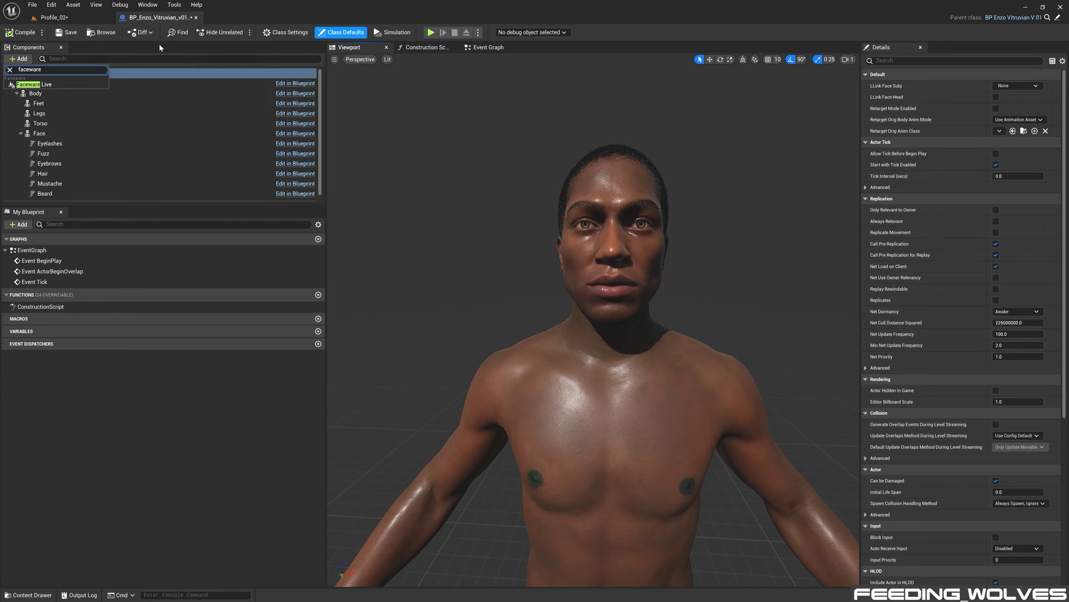
{"action": "left_click", "coordinate": [96, 86]}
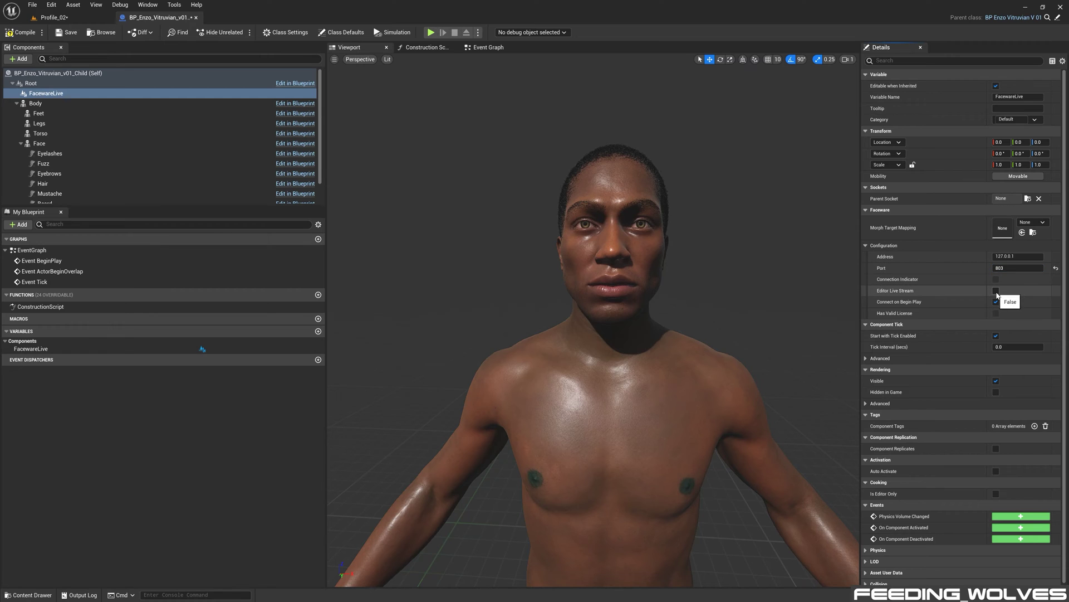
Set the Face mesh's Anim Class to ABP_FW_Metahuman_Face.
{"action": "left_click", "coordinate": [39, 143]}
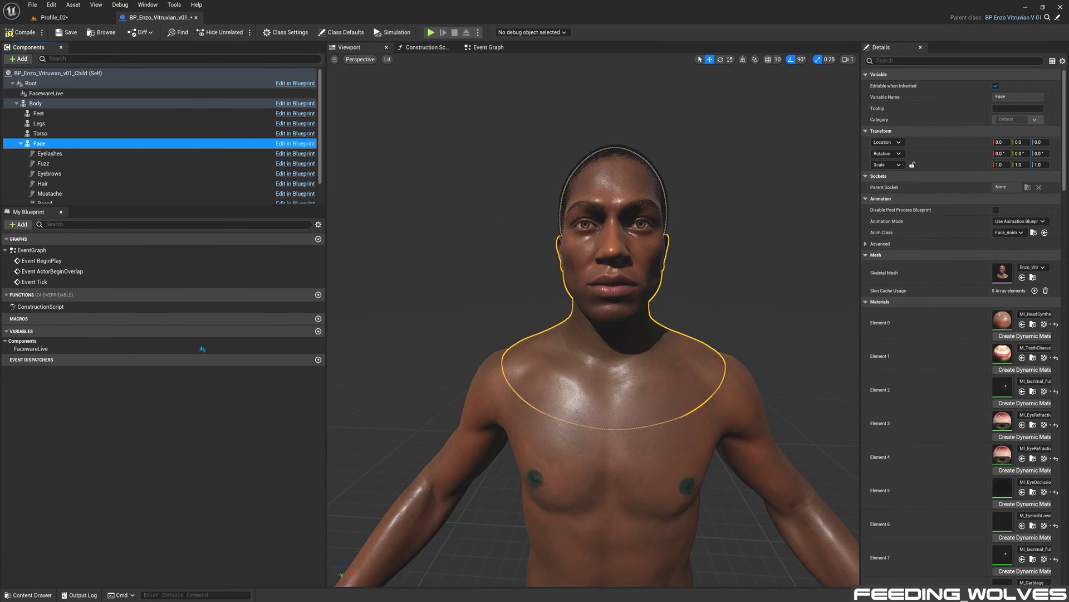
{"action": "left_click_drag", "start_coordinate": [986, 229], "coordinate": [954, 229]}
{"action": "left_click", "coordinate": [995, 233]}
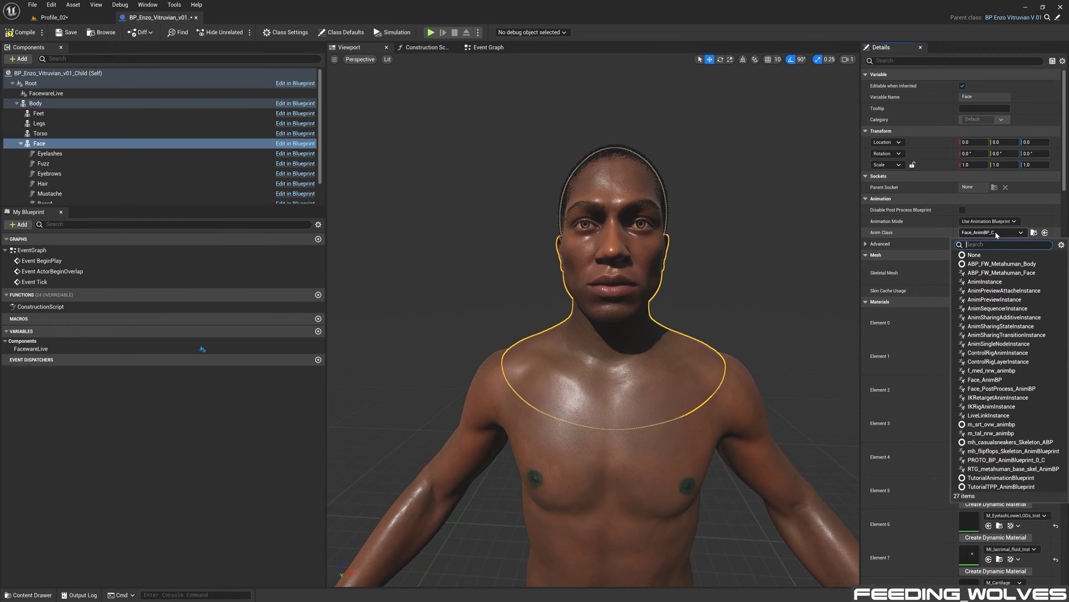
{"action": "left_click", "coordinate": [1003, 273]}
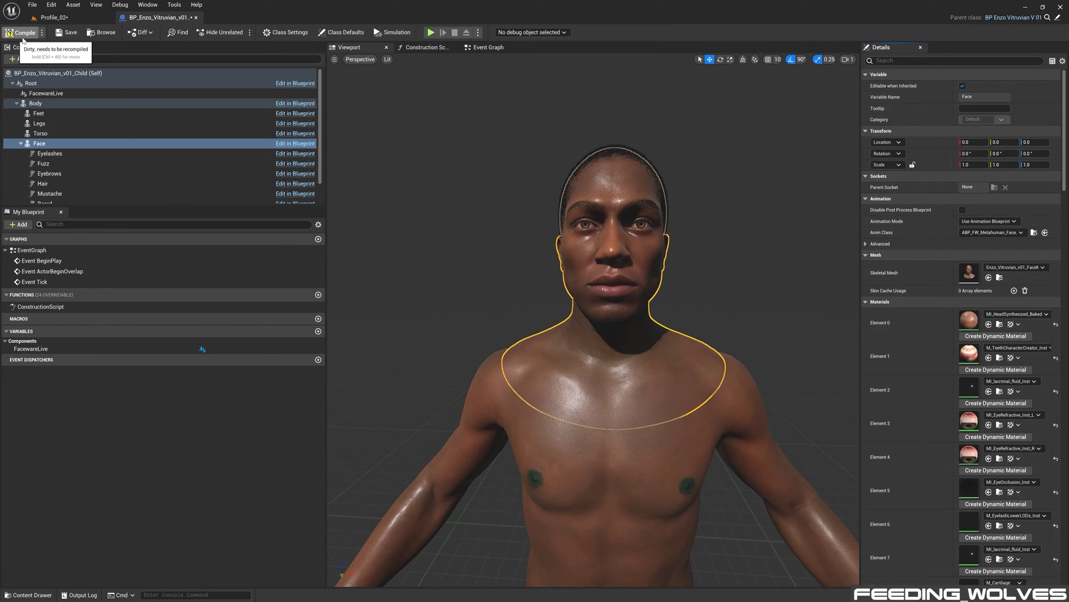
Save the child Blueprint and inspect the C_Base_Right_Eye_Wide curve in the face AnimGraph.
{"action": "left_click", "coordinate": [67, 32]}
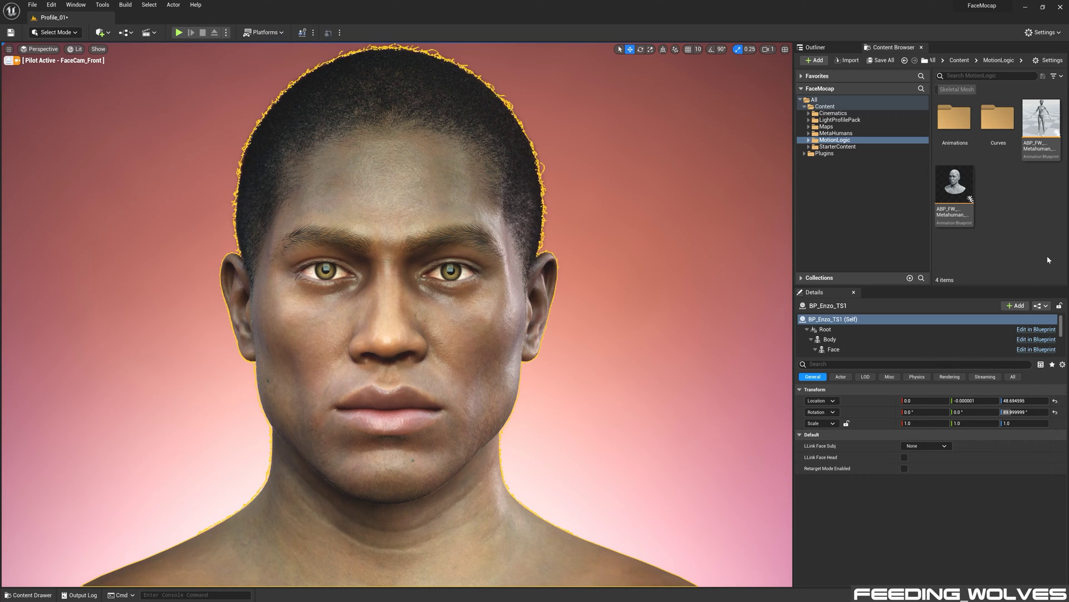
{"action": "mouse_move", "coordinate": [951, 181]}
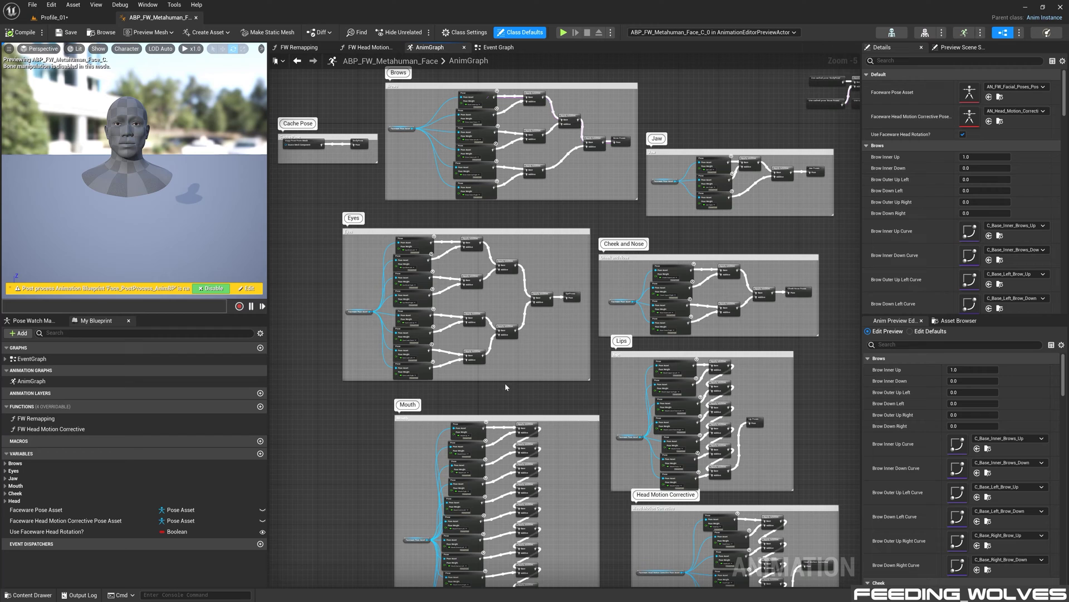
{"action": "right_click_drag", "start_coordinate": [818, 388], "coordinate": [761, 241]}
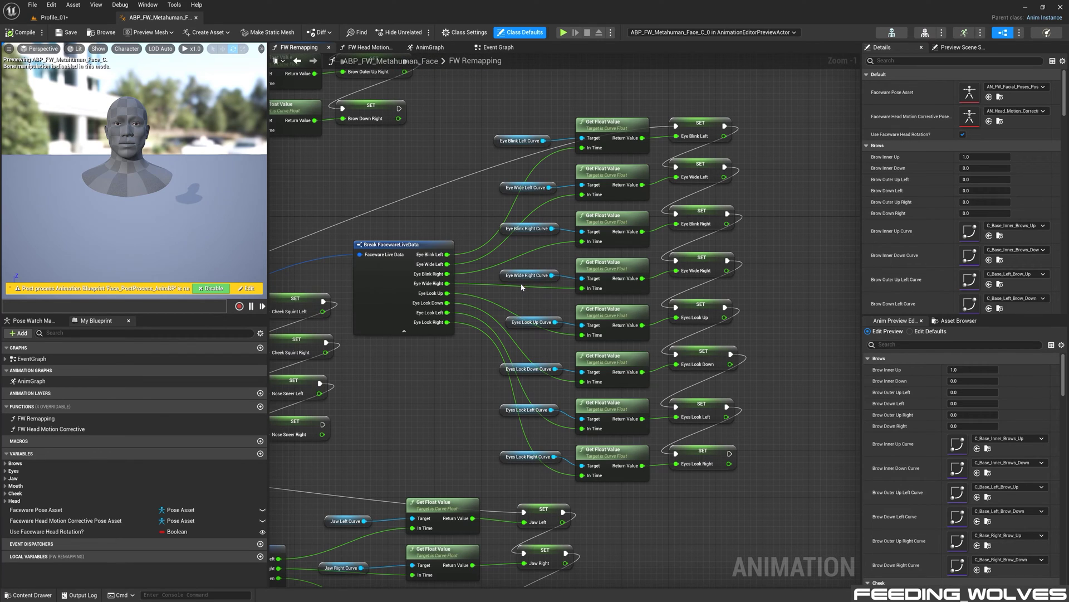
{"action": "left_click", "coordinate": [526, 276]}
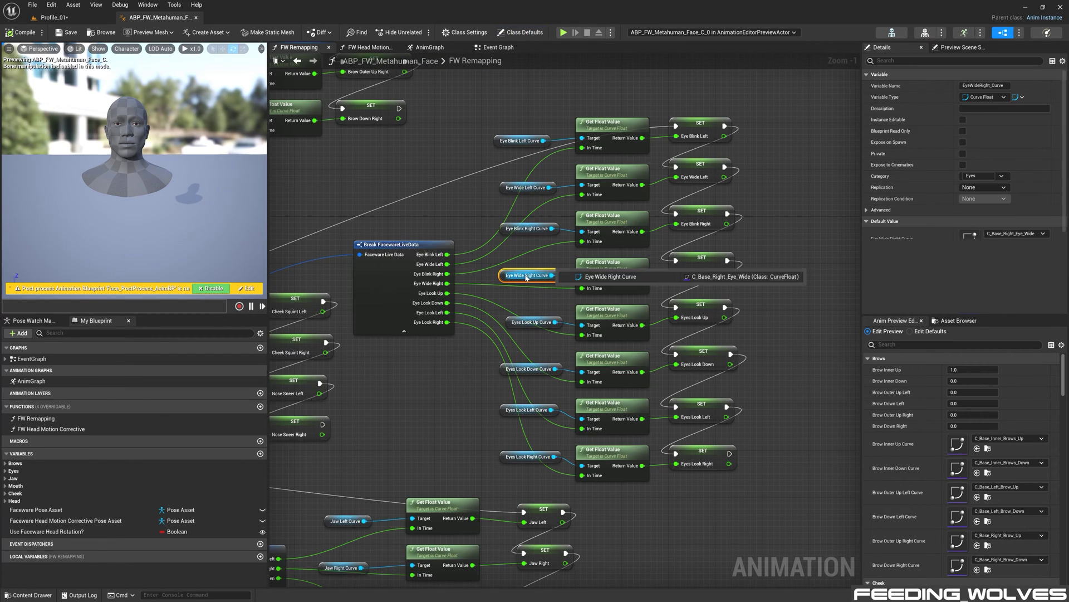
{"action": "double_click", "coordinate": [968, 238]}
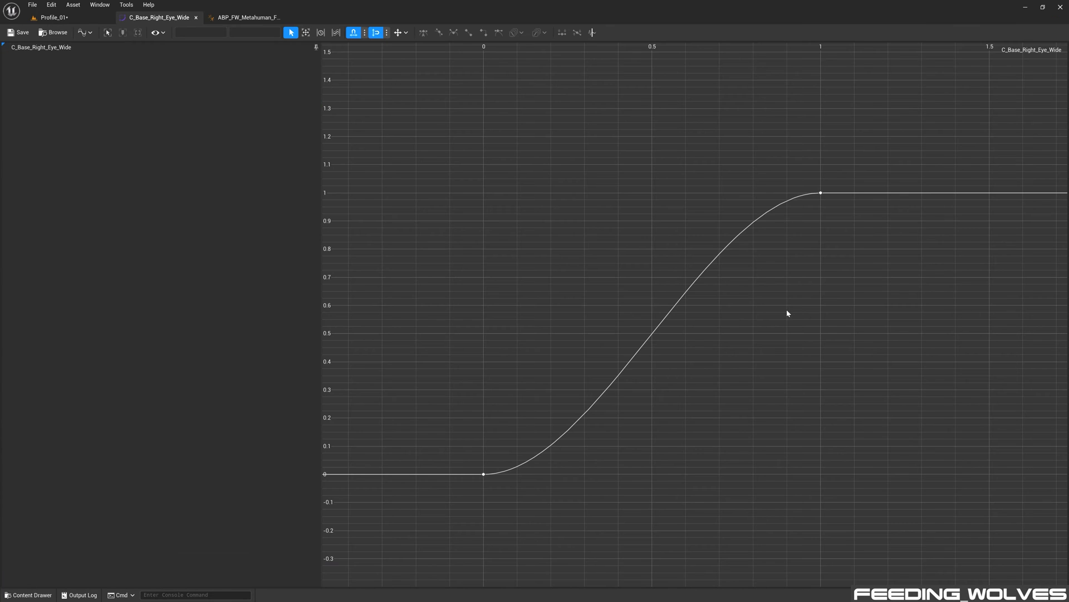
{"action": "left_click", "coordinate": [233, 18]}
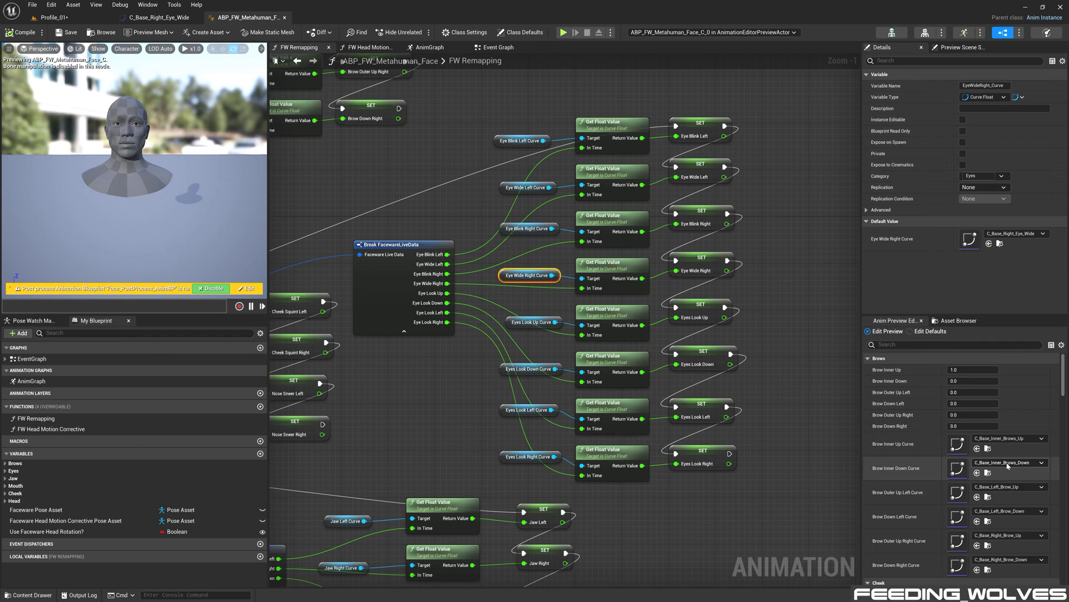
{"action": "scroll", "coordinate": [1004, 463], "scroll_direction": "down", "scroll_amount": 4}
{"action": "scroll", "coordinate": [1004, 463], "scroll_direction": "down", "scroll_amount": 2}
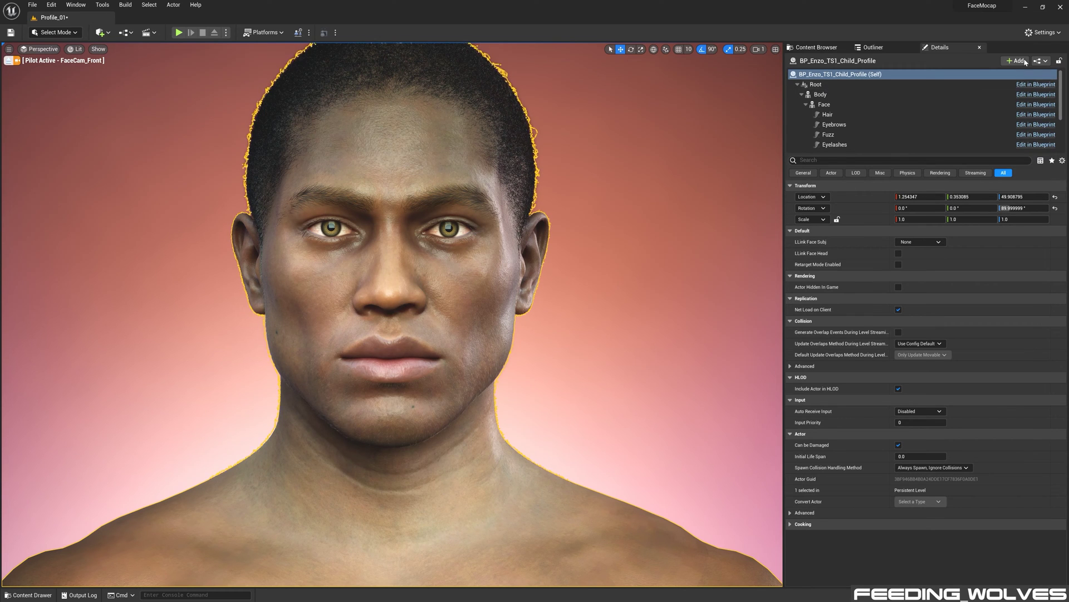
Add a LiveLink component to the Enzo actor with Auto Activate enabled.
{"action": "left_click", "coordinate": [1017, 60]}
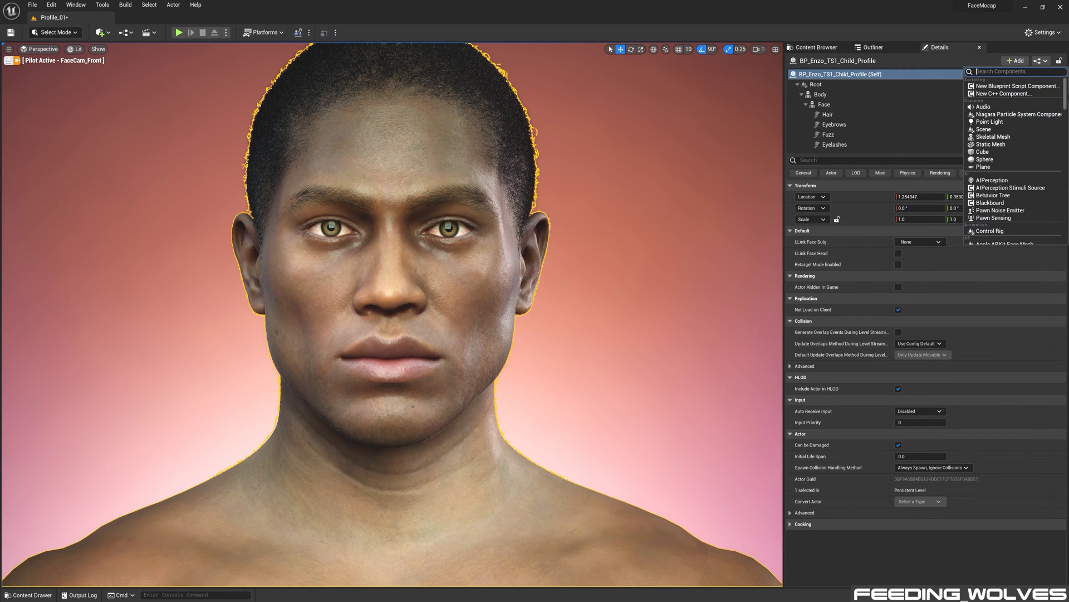
{"action": "left_click", "coordinate": [1022, 156]}
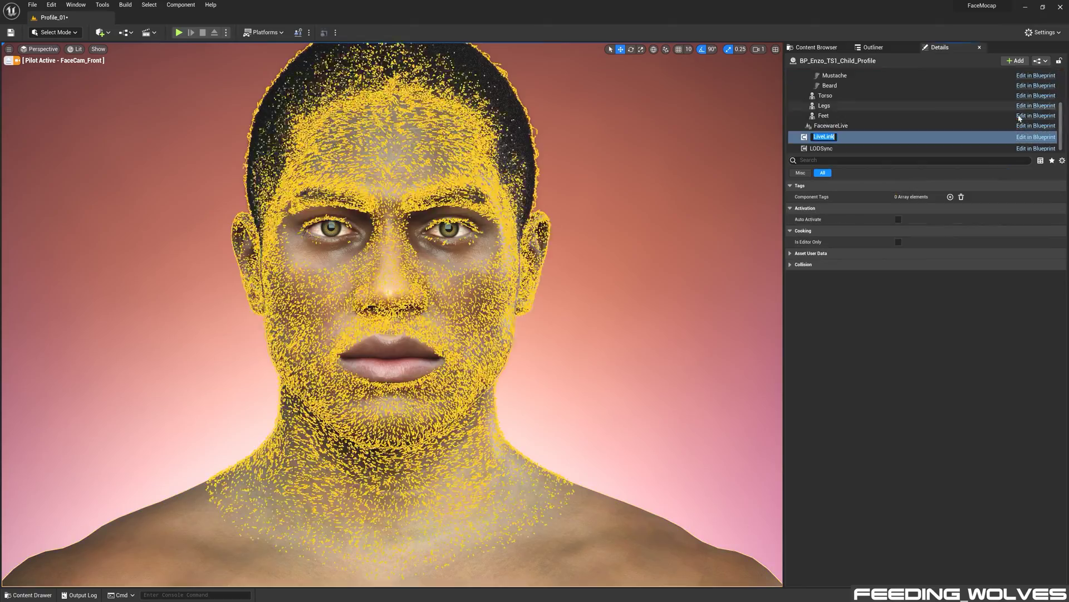
{"action": "left_click", "coordinate": [898, 219]}
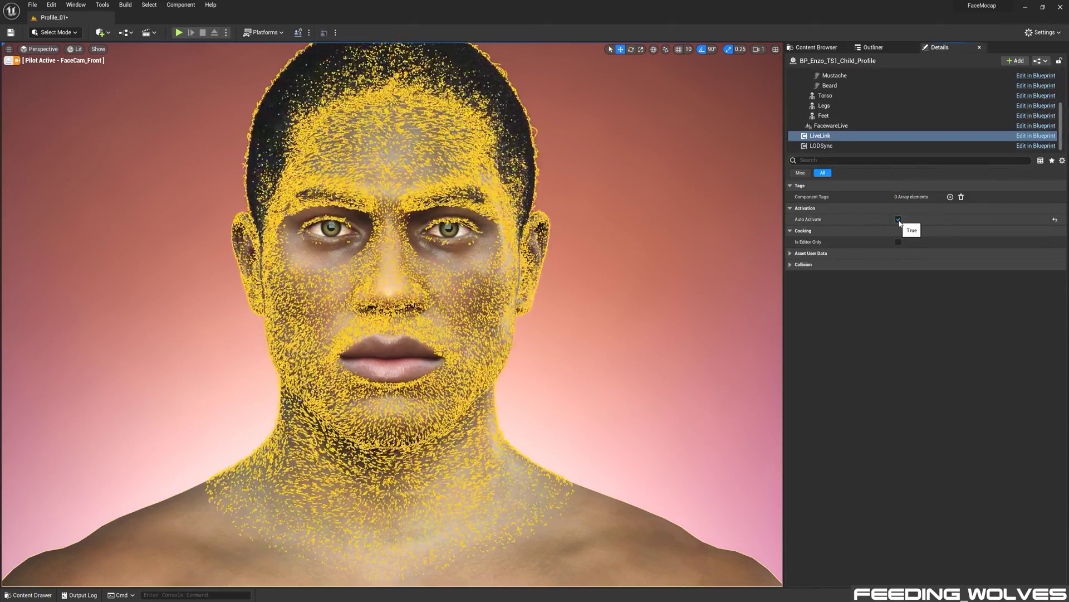
Set Faceware Studio's input to the Calibration16.mp4 media clip.
{"action": "key", "text": "alt+Tab"}
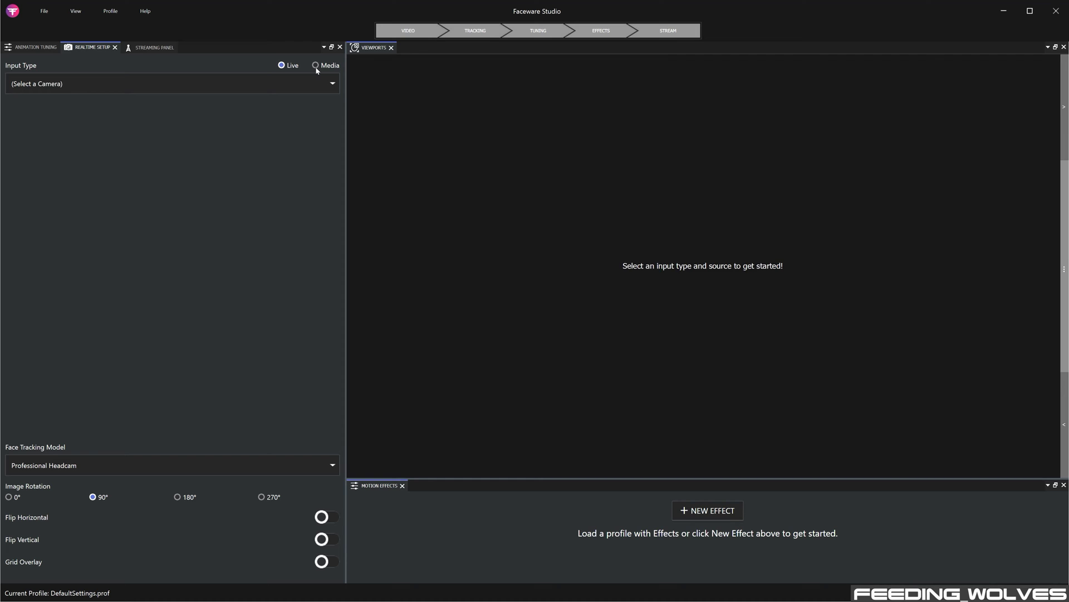
{"action": "left_click", "coordinate": [316, 66]}
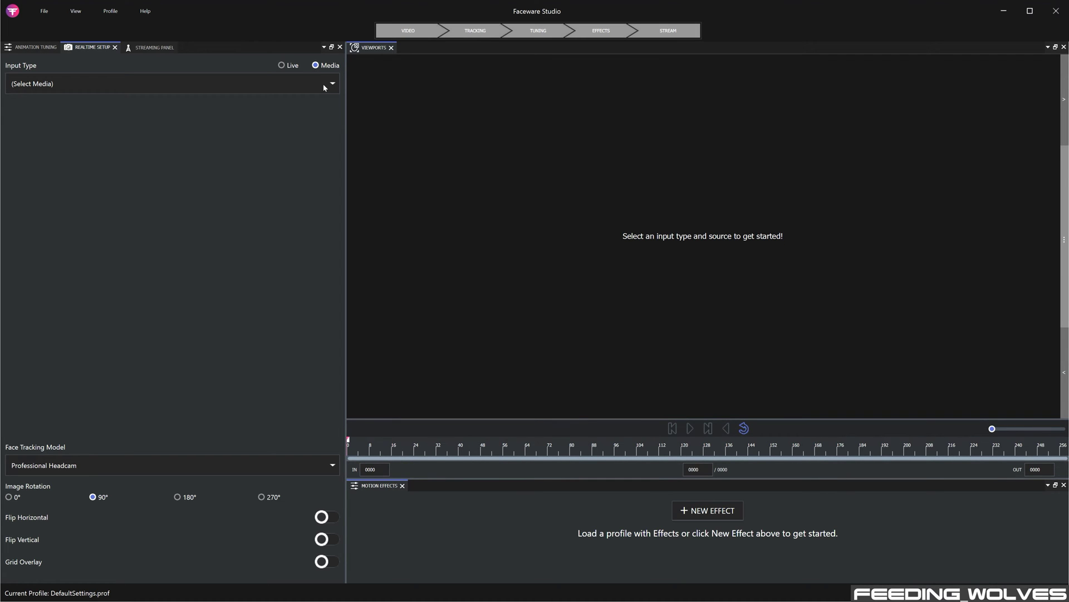
{"action": "left_click", "coordinate": [323, 83]}
{"action": "left_click", "coordinate": [179, 106]}
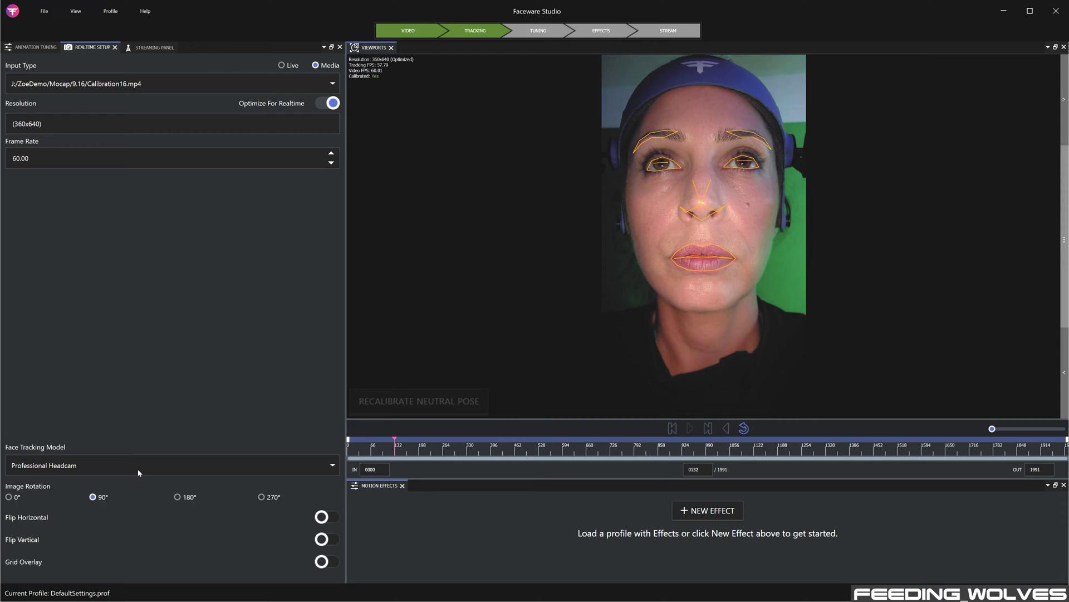
Toggle the grid overlay on and off, then enable Stream To Client.
{"action": "left_click", "coordinate": [326, 560]}
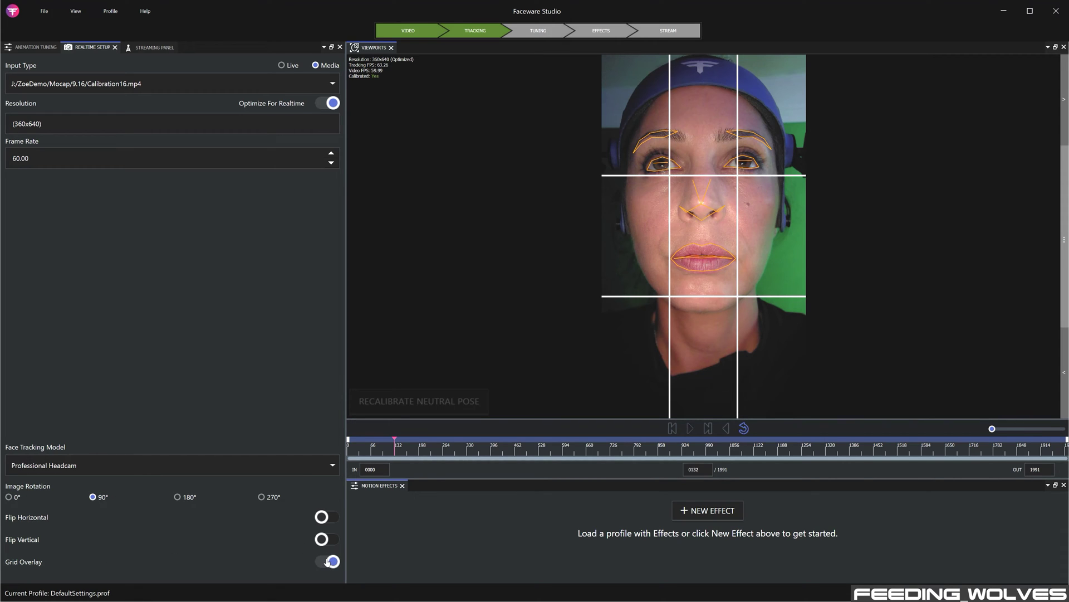
{"action": "left_click", "coordinate": [328, 561]}
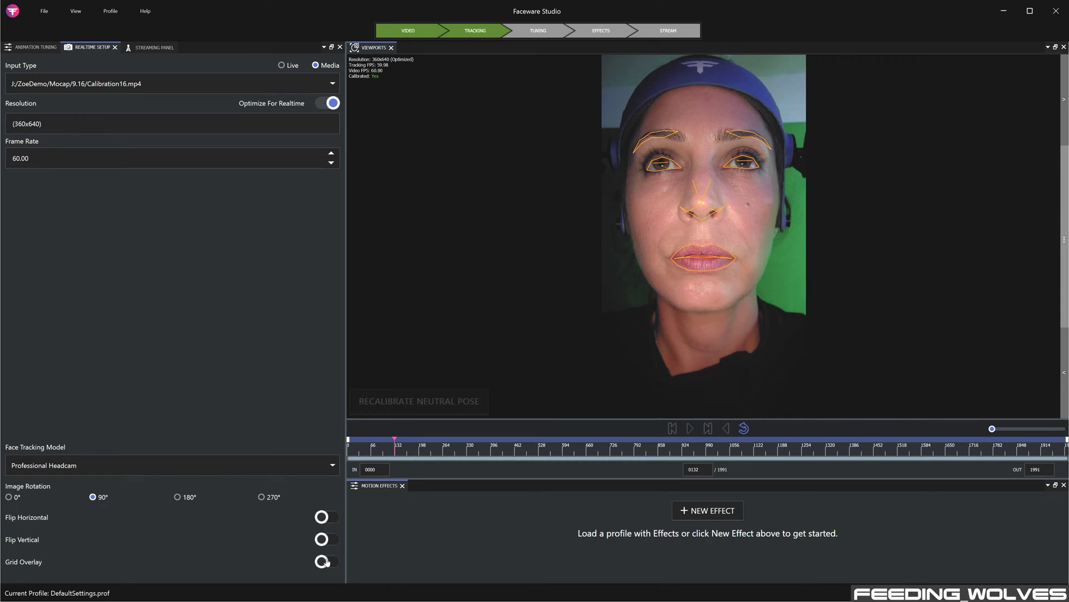
{"action": "left_click", "coordinate": [155, 48]}
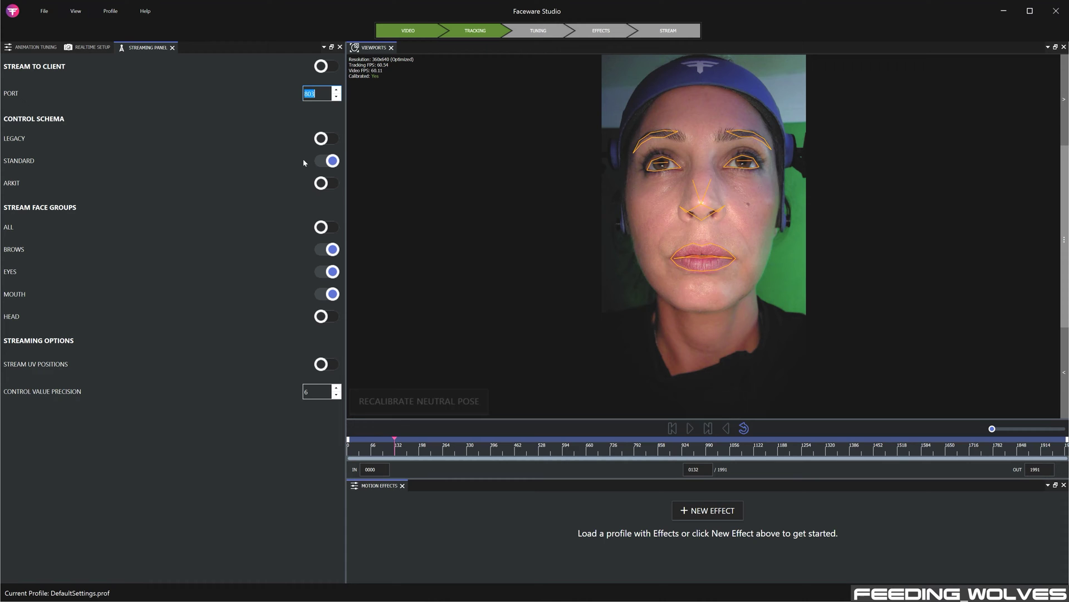
{"action": "left_click", "coordinate": [328, 66]}
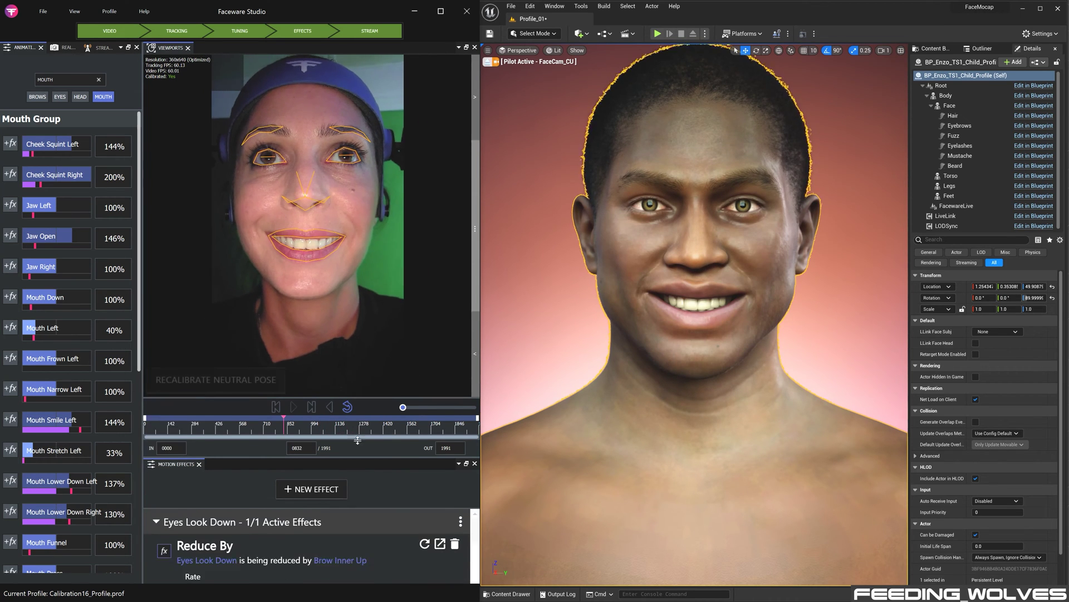
Enlarge the Motion Effects panel, test Reduce By intensity at zero, and pause near frame 0518.
{"action": "left_click_drag", "start_coordinate": [371, 441], "coordinate": [370, 336]}
{"action": "scroll", "coordinate": [472, 426], "scroll_direction": "down", "scroll_amount": 3}
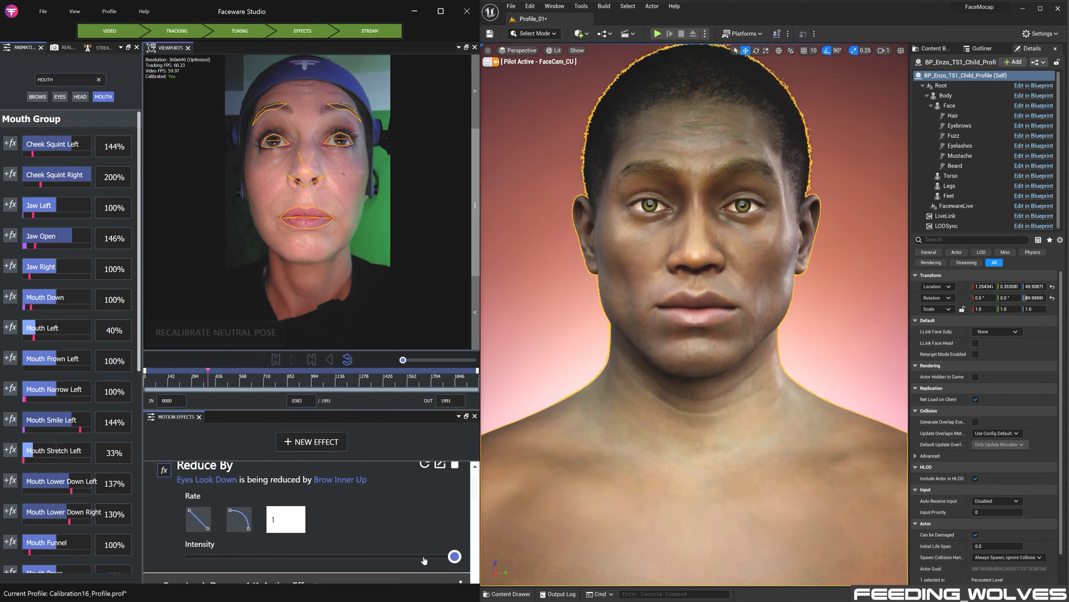
{"action": "mouse_move", "coordinate": [423, 557]}
{"action": "left_mouse_down"}
{"action": "mouse_move", "coordinate": [96, 544]}
{"action": "mouse_move", "coordinate": [420, 546]}
{"action": "left_mouse_up"}
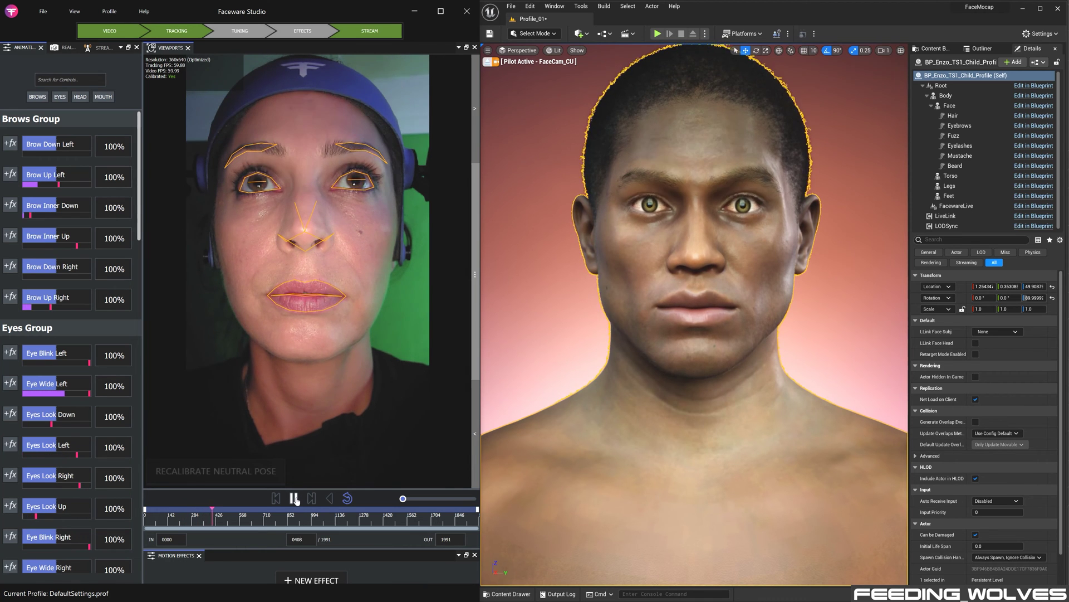
{"action": "left_click", "coordinate": [294, 498]}
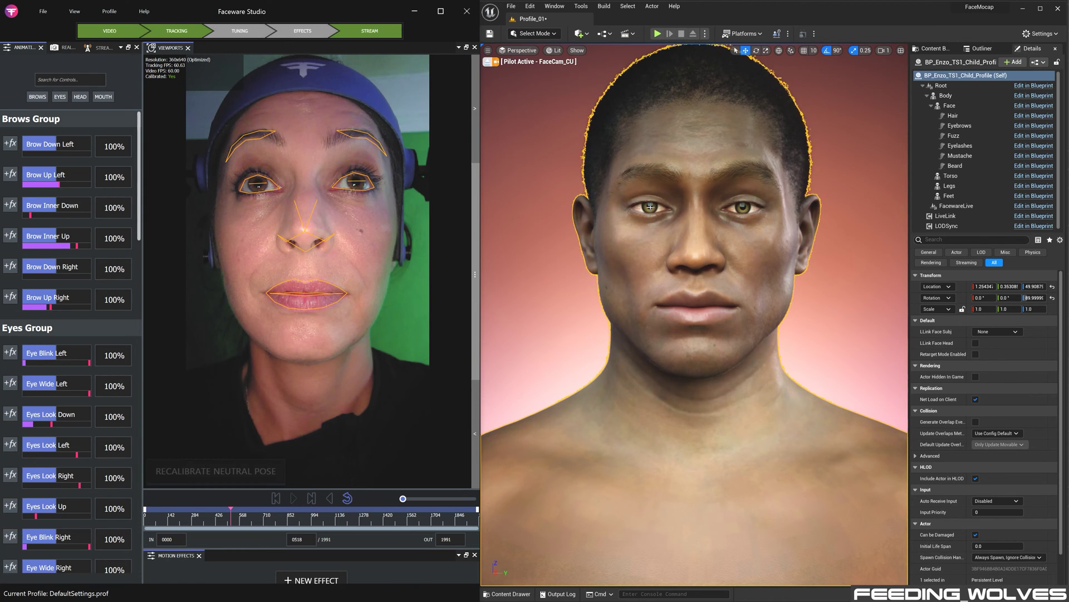
Step the clip back five frames and forward six, then enlarge the motion effects area.
{"action": "left_click", "coordinate": [275, 498]}
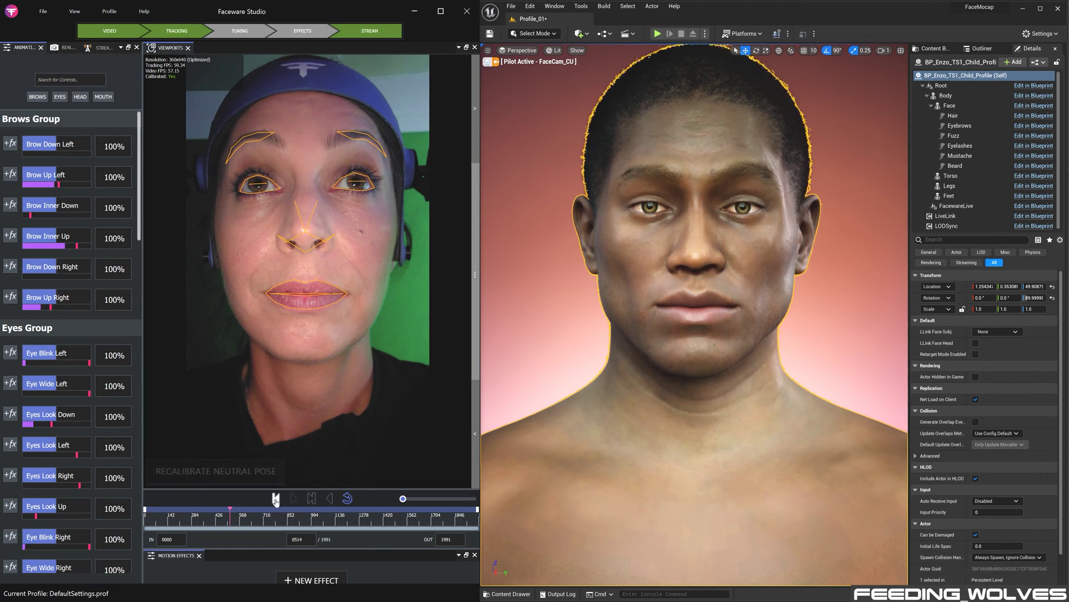
{"action": "left_click", "coordinate": [276, 497]}
{"action": "left_click", "coordinate": [275, 498]}
{"action": "left_click", "coordinate": [276, 498]}
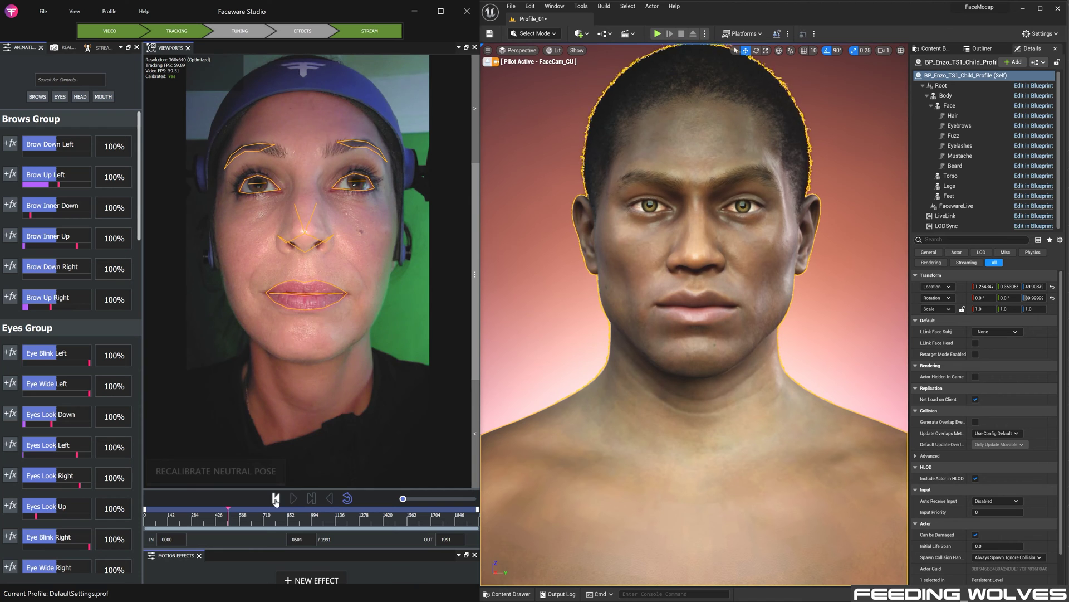
{"action": "left_click", "coordinate": [275, 498]}
{"action": "left_click", "coordinate": [311, 498]}
{"action": "left_click", "coordinate": [312, 498]}
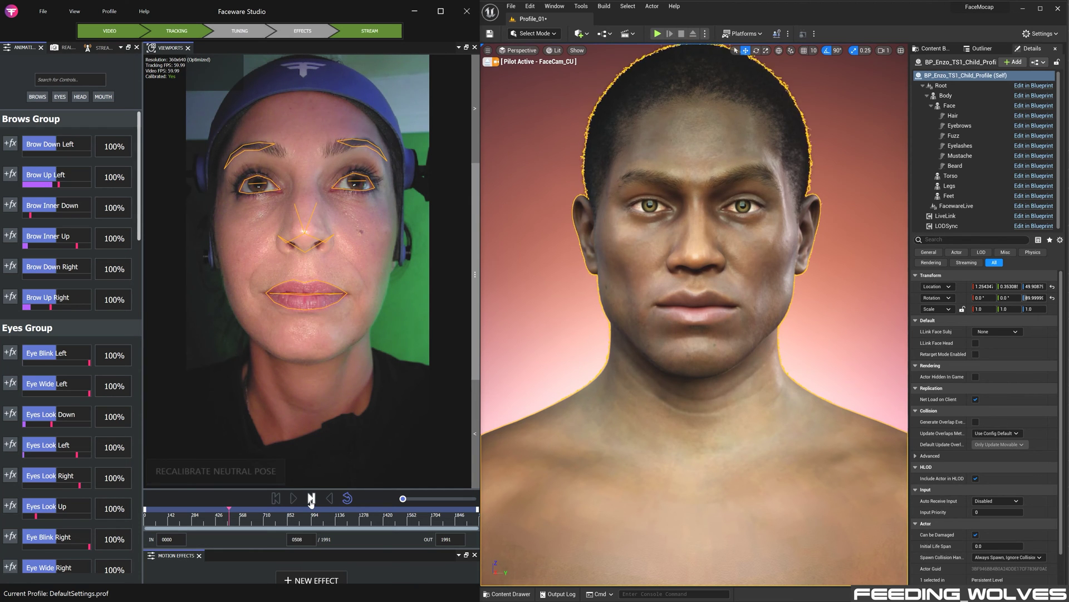
{"action": "left_click", "coordinate": [312, 498]}
{"action": "left_click", "coordinate": [312, 498]}
{"action": "left_click", "coordinate": [311, 498]}
{"action": "left_click", "coordinate": [312, 498]}
{"action": "left_click", "coordinate": [312, 498]}
{"action": "left_click", "coordinate": [311, 498]}
{"action": "left_click", "coordinate": [311, 498]}
{"action": "left_click", "coordinate": [311, 497]}
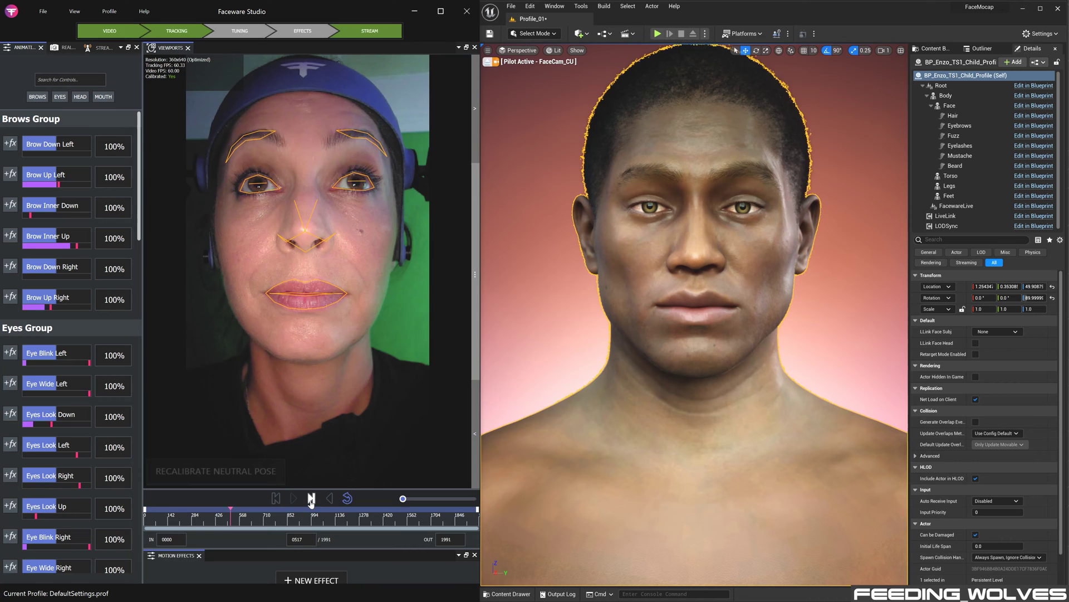
{"action": "left_click_drag", "start_coordinate": [317, 526], "coordinate": [323, 319]}
Start a new motion effect on Eyes Look Down using the Reduce By type.
{"action": "left_click", "coordinate": [319, 377]}
{"action": "left_click", "coordinate": [310, 395]}
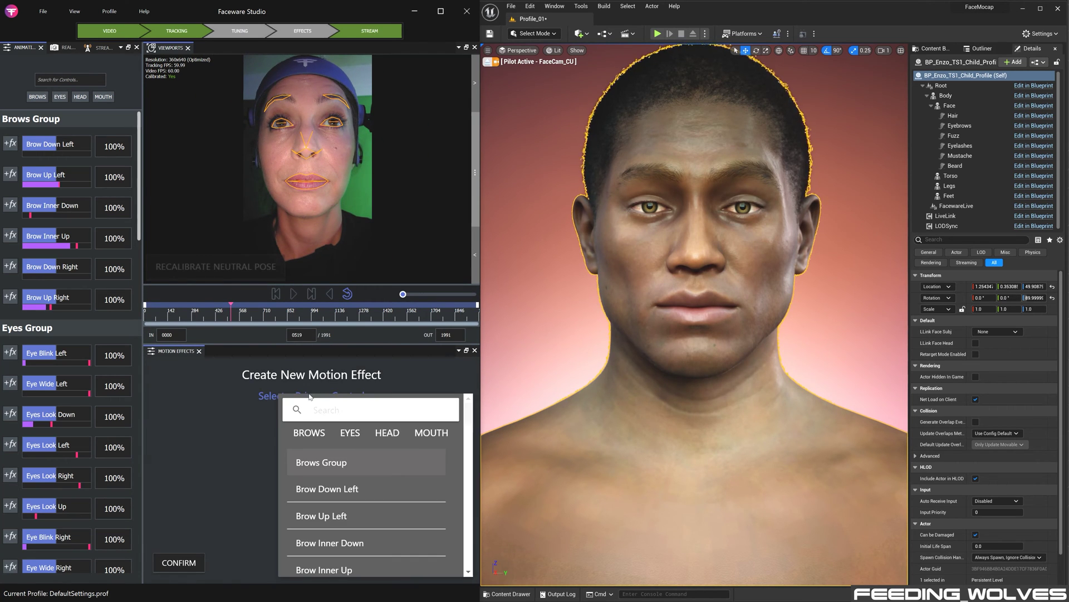
{"action": "left_click", "coordinate": [350, 433]}
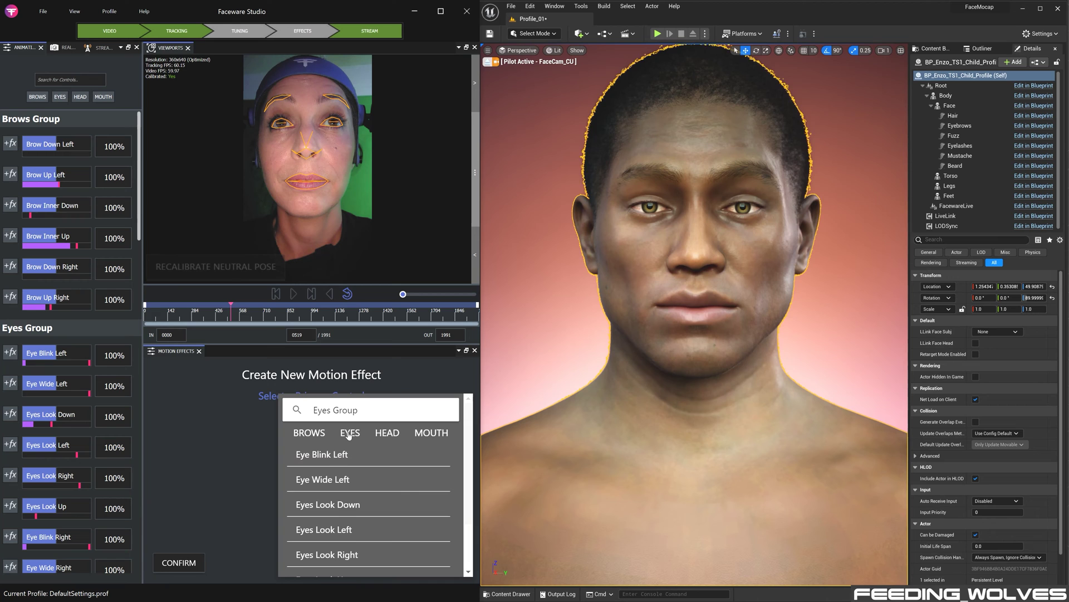
{"action": "left_click", "coordinate": [340, 504]}
{"action": "left_click", "coordinate": [322, 422]}
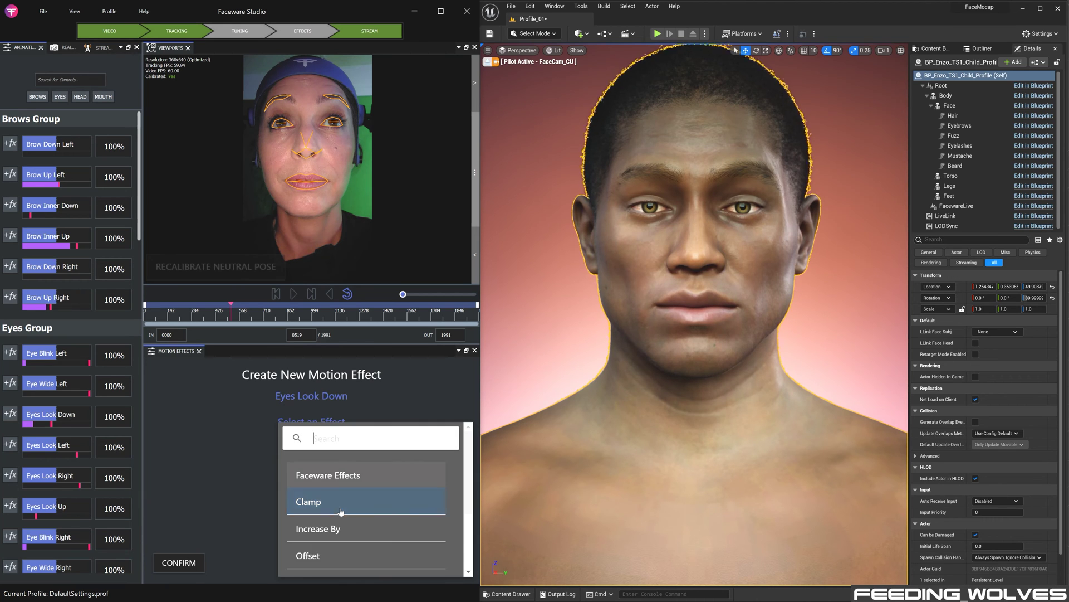
{"action": "scroll", "coordinate": [341, 509], "scroll_direction": "down", "scroll_amount": 3}
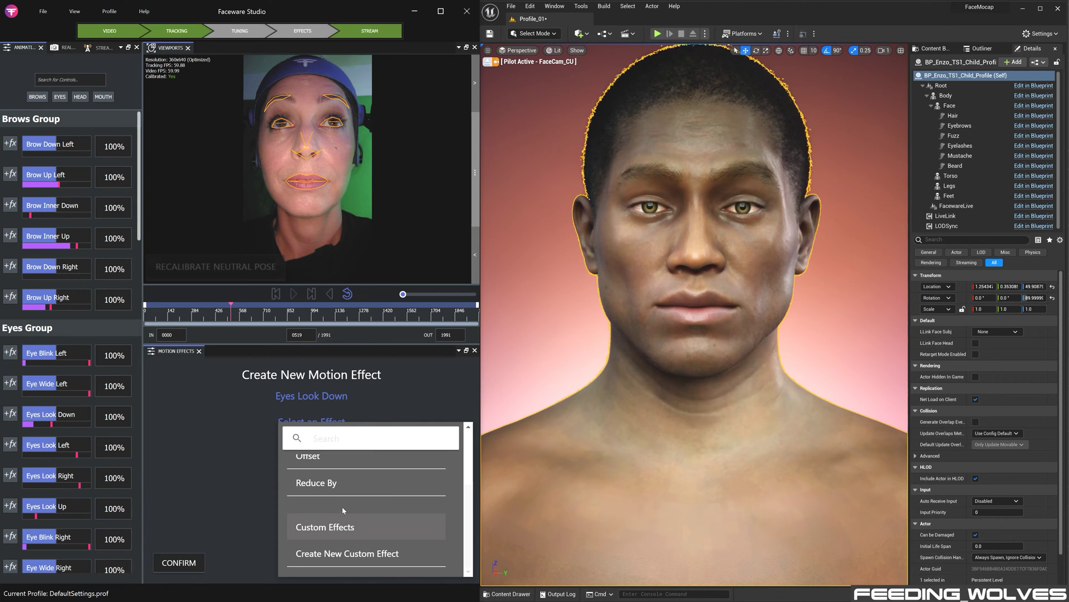
{"action": "left_click", "coordinate": [318, 483]}
Make Brow Inner Up the secondary control, confirm the effect, and adjust its intensity.
{"action": "left_click", "coordinate": [319, 443]}
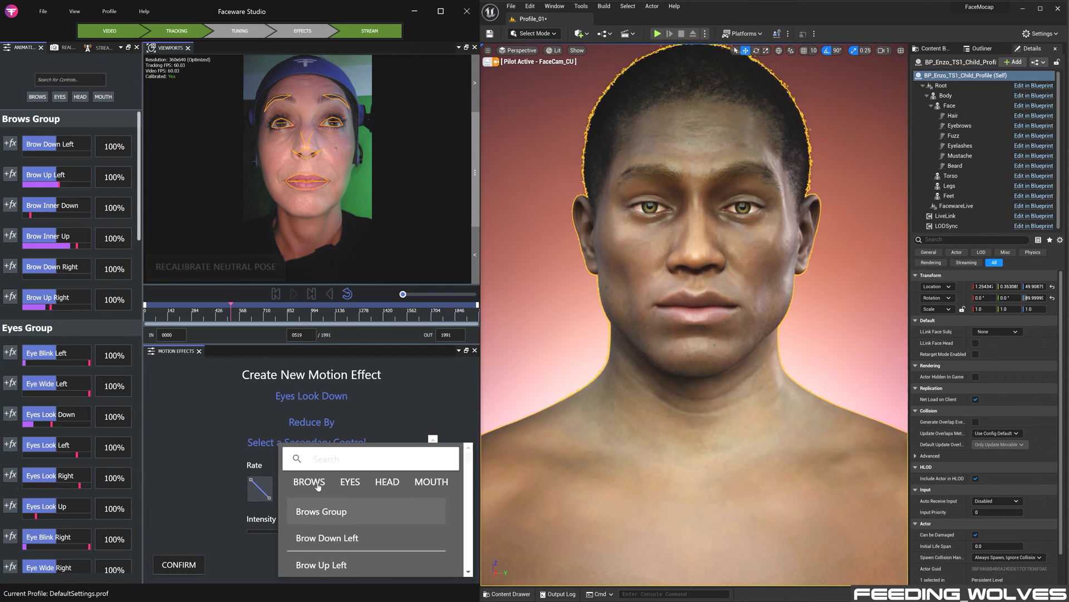
{"action": "scroll", "coordinate": [317, 487], "scroll_direction": "down", "scroll_amount": 3}
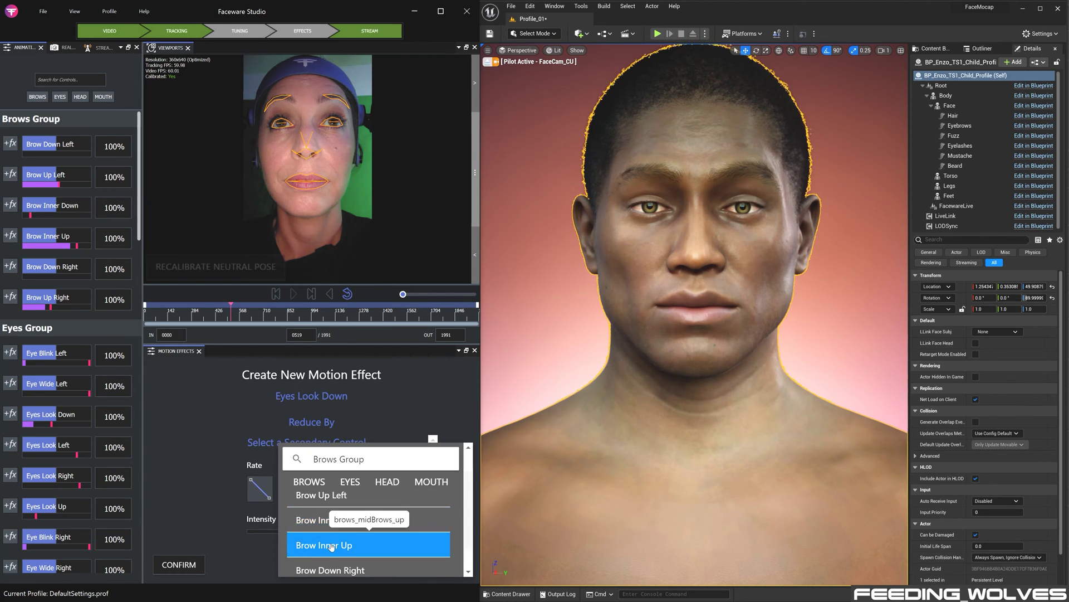
{"action": "left_click", "coordinate": [331, 545]}
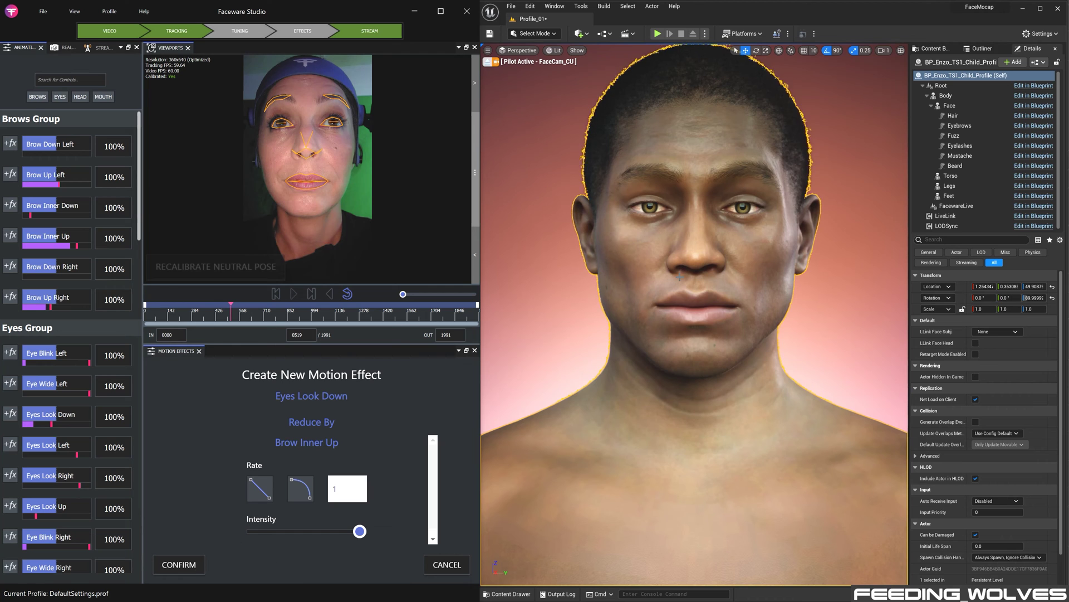
{"action": "left_click", "coordinate": [181, 564]}
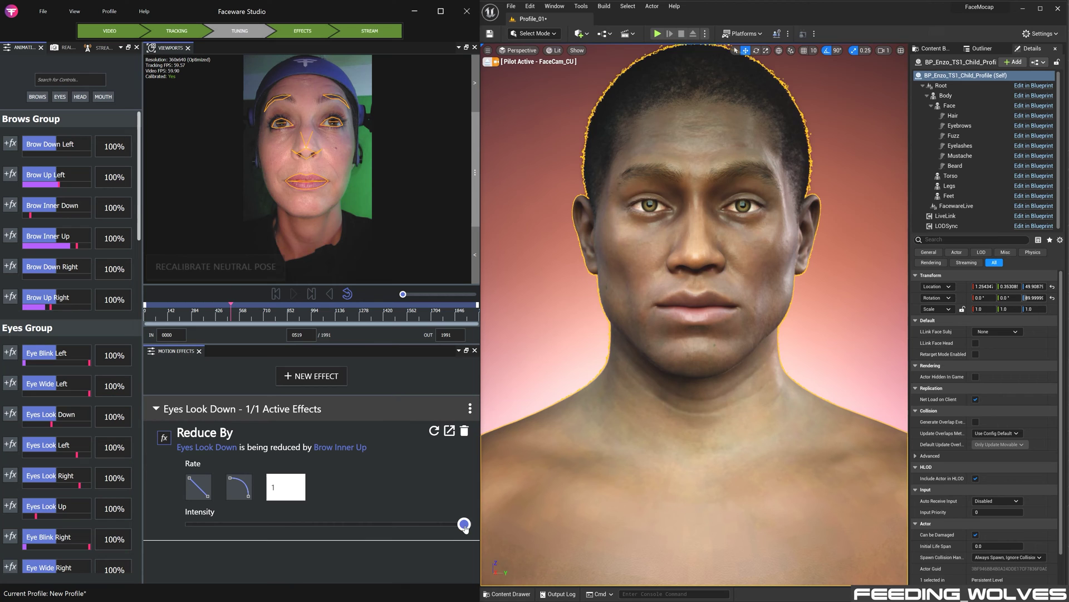
{"action": "left_click_drag", "start_coordinate": [466, 528], "coordinate": [396, 524]}
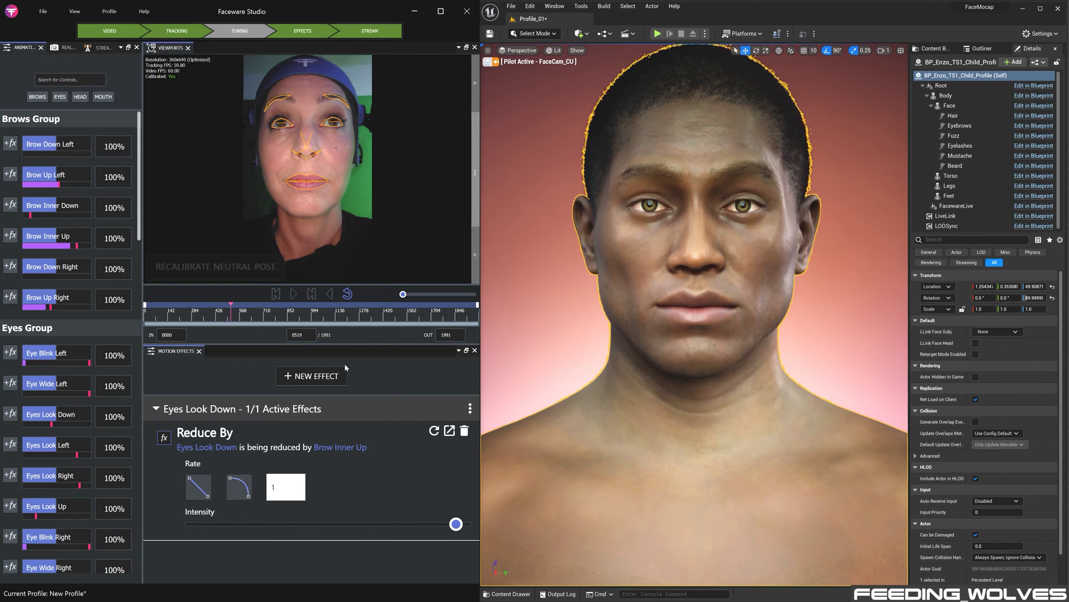
Filter to mouth controls and tune sliders, raising Mouth Smile Right to 136% and adjusting Cheek Squint Right.
{"action": "left_click_drag", "start_coordinate": [344, 342], "coordinate": [344, 525]}
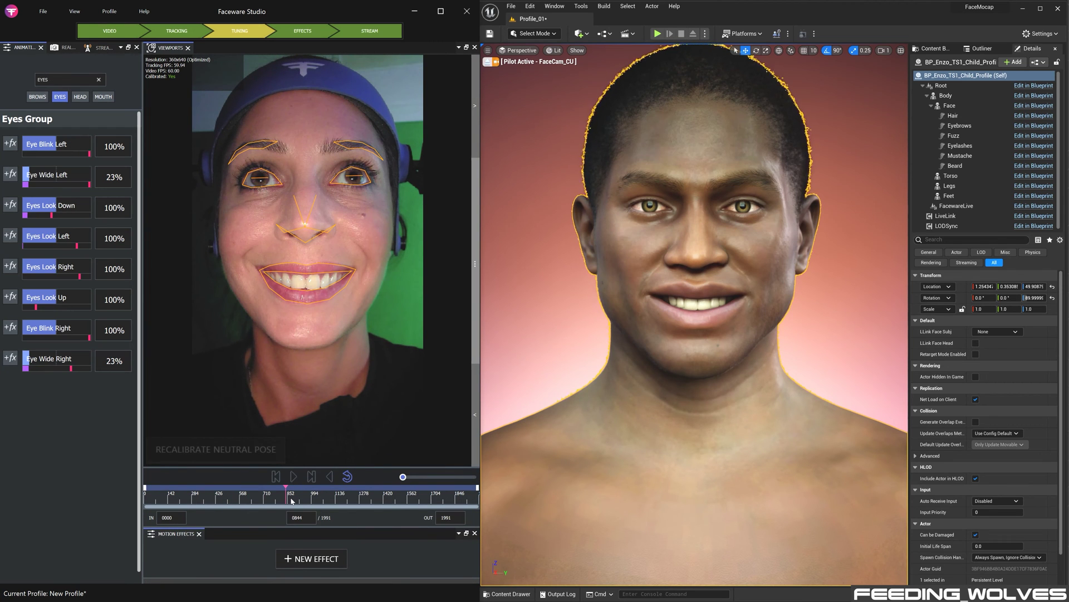
{"action": "left_click", "coordinate": [107, 98]}
{"action": "scroll", "coordinate": [104, 392], "scroll_direction": "down", "scroll_amount": 3}
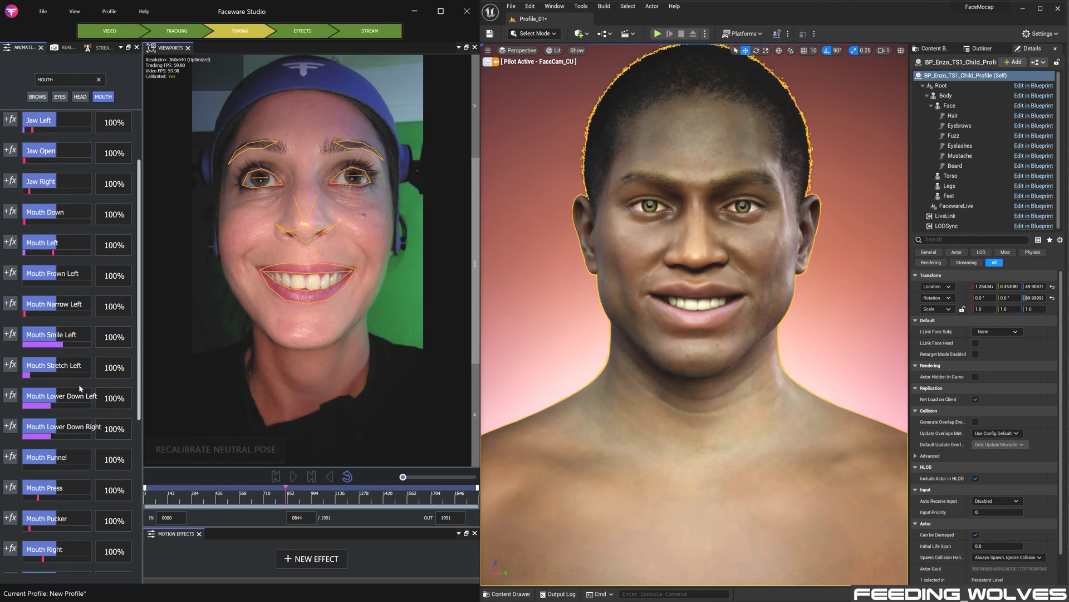
{"action": "left_click_drag", "start_coordinate": [63, 329], "coordinate": [83, 328]}
{"action": "scroll", "coordinate": [83, 335], "scroll_direction": "down", "scroll_amount": 5}
{"action": "left_click_drag", "start_coordinate": [58, 422], "coordinate": [69, 416]}
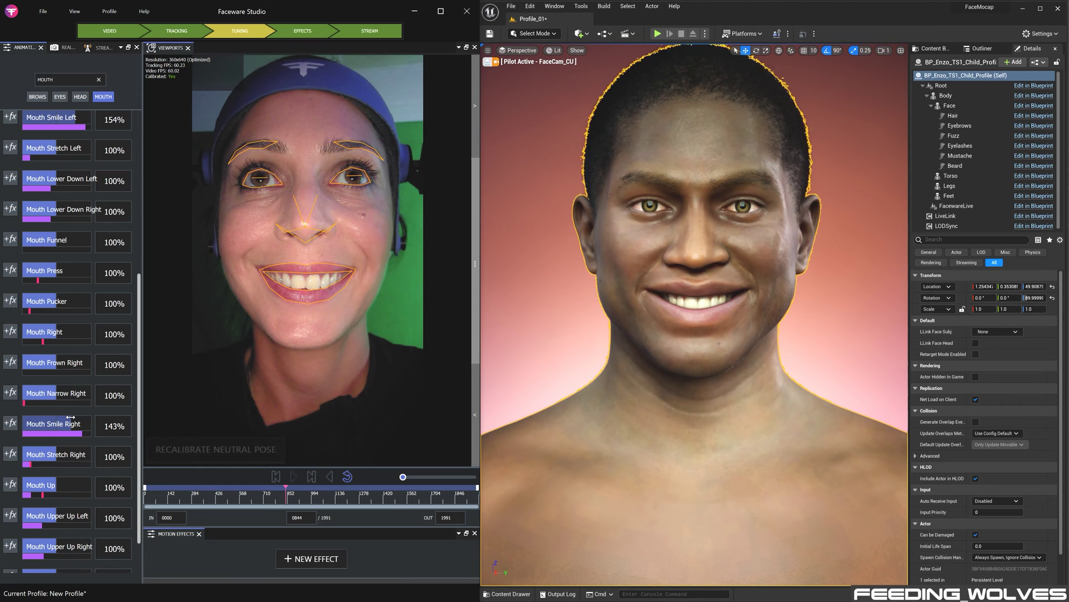
{"action": "scroll", "coordinate": [70, 417], "scroll_direction": "up", "scroll_amount": 4}
{"action": "left_click_drag", "start_coordinate": [56, 303], "coordinate": [65, 326]}
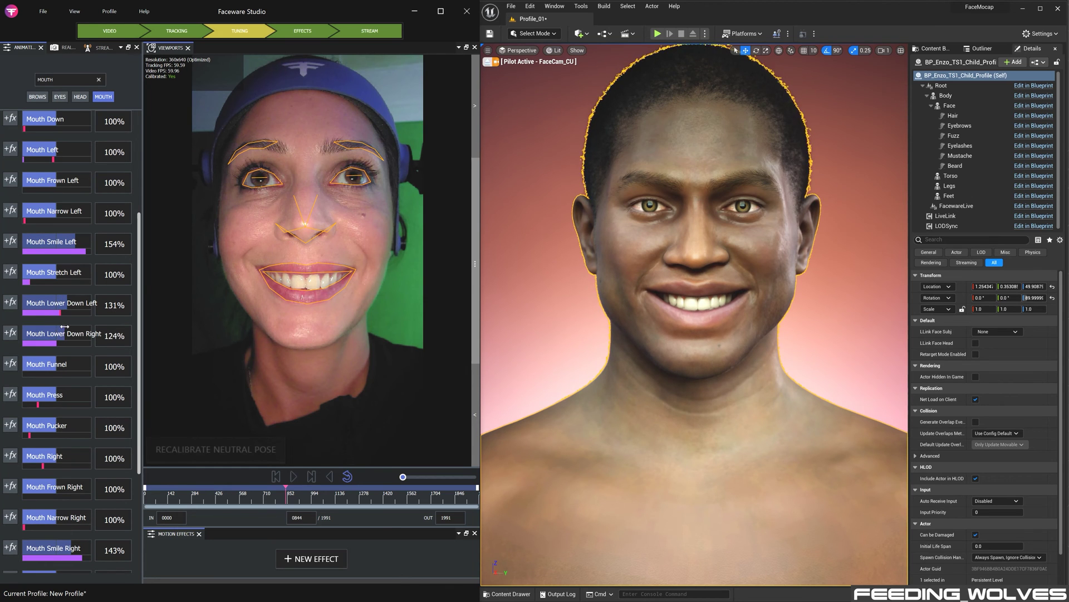
{"action": "scroll", "coordinate": [64, 326], "scroll_direction": "up", "scroll_amount": 5}
{"action": "left_click_drag", "start_coordinate": [58, 143], "coordinate": [104, 142]}
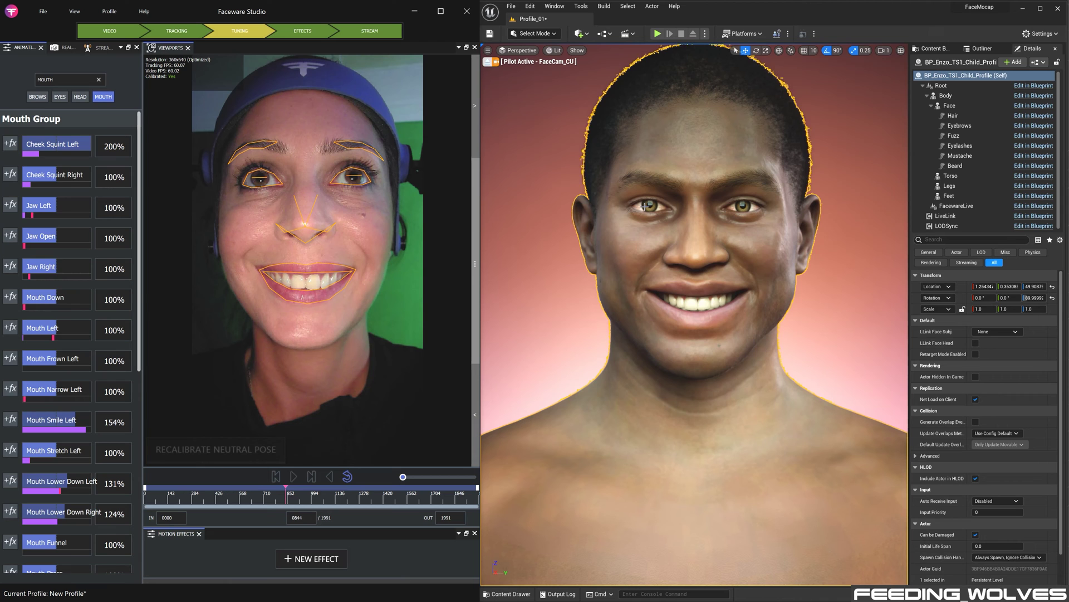
{"action": "left_click_drag", "start_coordinate": [56, 174], "coordinate": [92, 174]}
Lower Mouth Right to 39% and Mouth Left to 48%, reviewing playback and scrubbing to a neutral frame.
{"action": "scroll", "coordinate": [59, 404], "scroll_direction": "down", "scroll_amount": 5}
{"action": "left_click_drag", "start_coordinate": [57, 402], "coordinate": [35, 410]}
{"action": "left_click", "coordinate": [292, 476]}
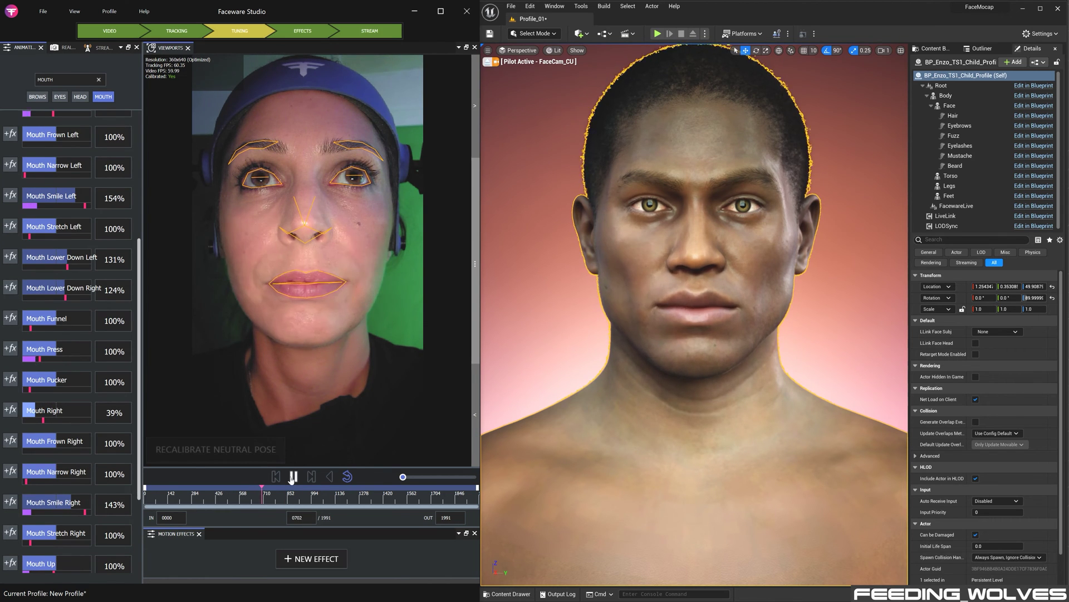
{"action": "left_click", "coordinate": [292, 476]}
{"action": "scroll", "coordinate": [55, 223], "scroll_direction": "up", "scroll_amount": 2}
{"action": "left_click_drag", "start_coordinate": [55, 202], "coordinate": [37, 195]}
{"action": "left_click", "coordinate": [293, 477]}
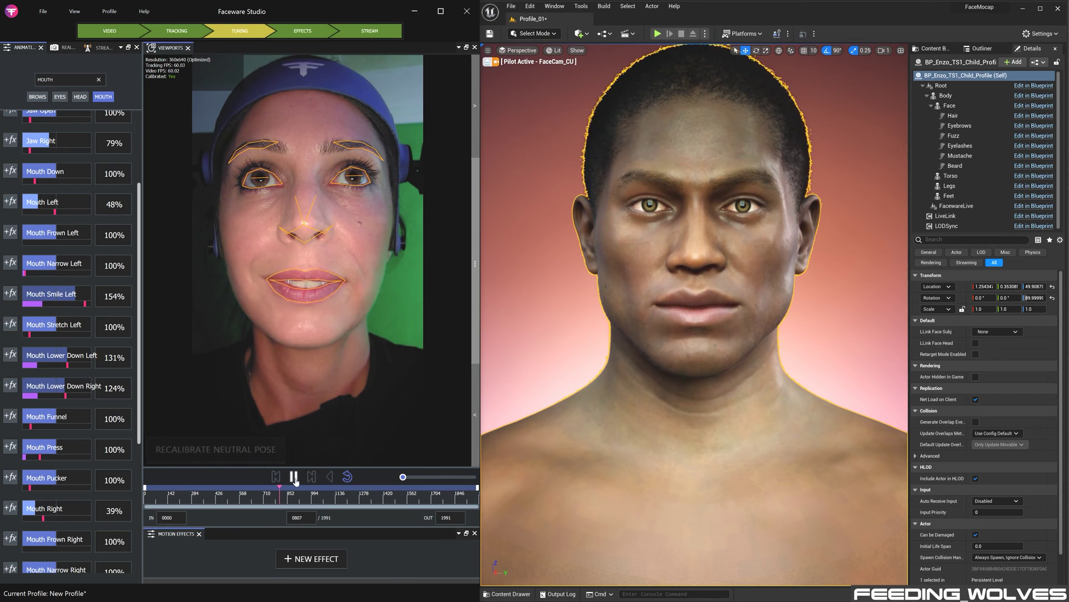
{"action": "left_click", "coordinate": [294, 477]}
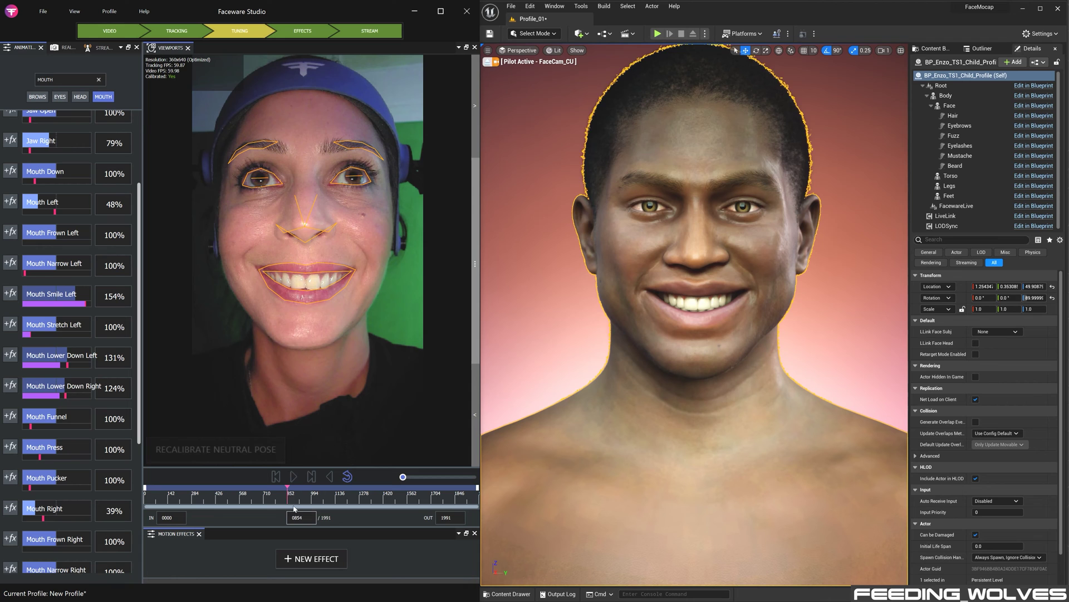
{"action": "left_click_drag", "start_coordinate": [288, 488], "coordinate": [273, 487]}
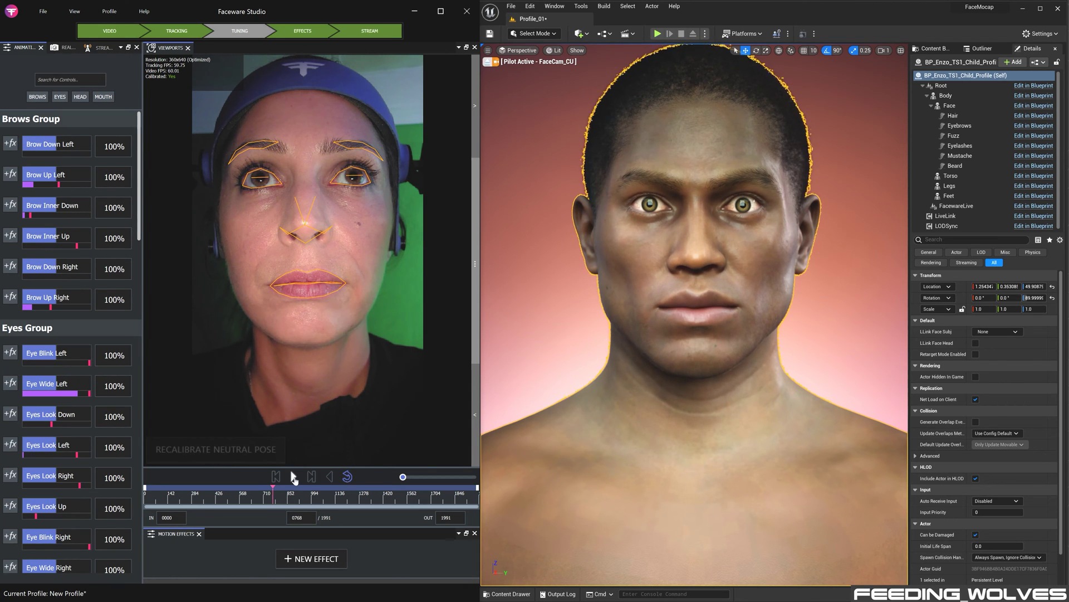
Filter to eye controls and lower Eye Wide Left to 31% and Eye Wide Right to 53%.
{"action": "left_click", "coordinate": [60, 97]}
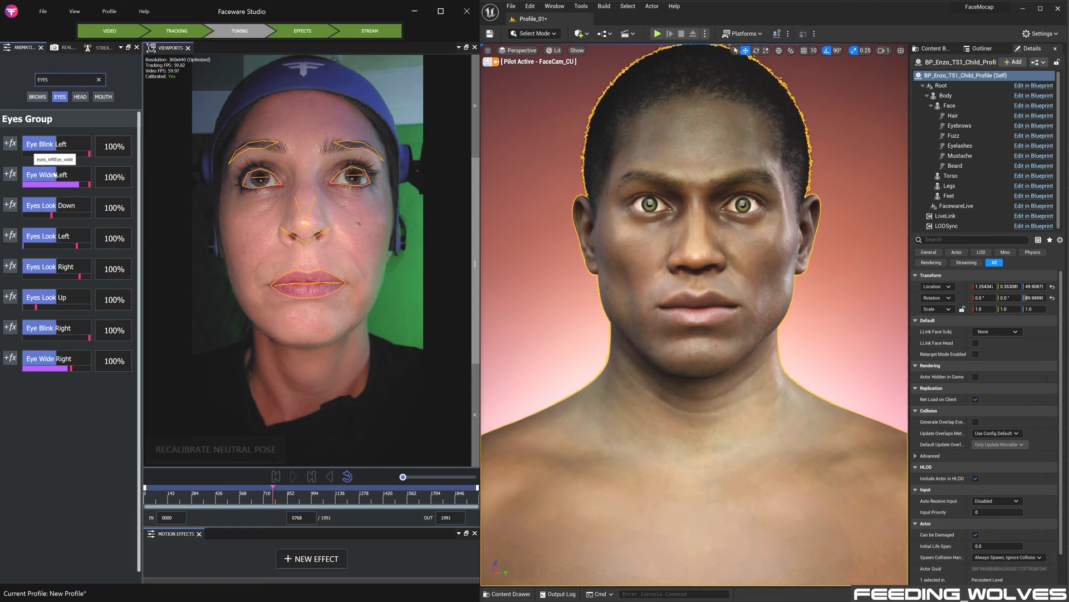
{"action": "left_click_drag", "start_coordinate": [56, 172], "coordinate": [34, 166]}
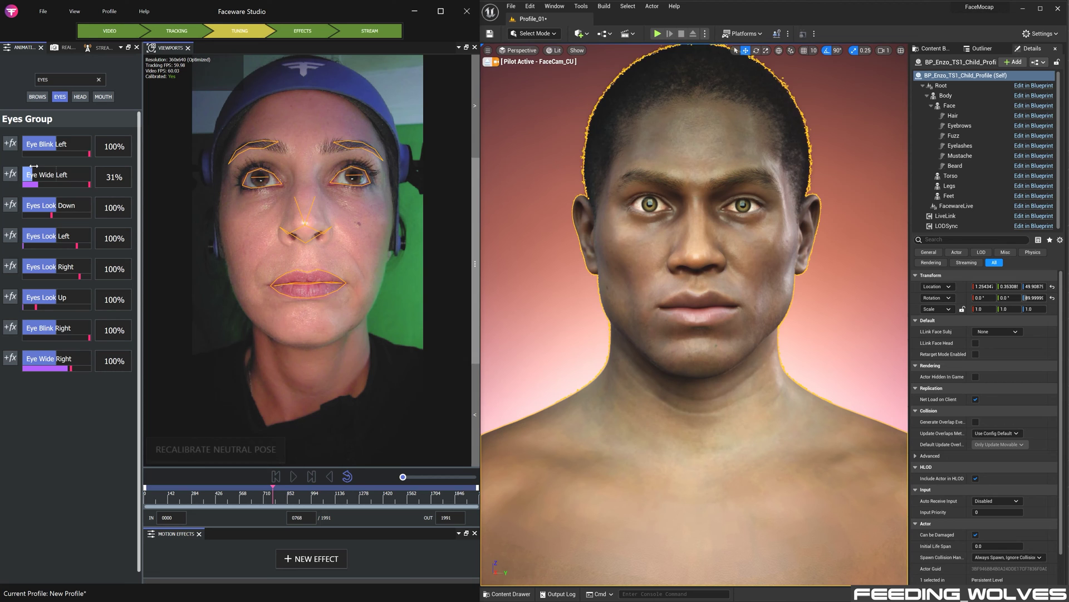
{"action": "mouse_move", "coordinate": [56, 357]}
{"action": "left_mouse_down"}
{"action": "mouse_move", "coordinate": [31, 356]}
{"action": "mouse_move", "coordinate": [41, 354]}
{"action": "left_mouse_up"}
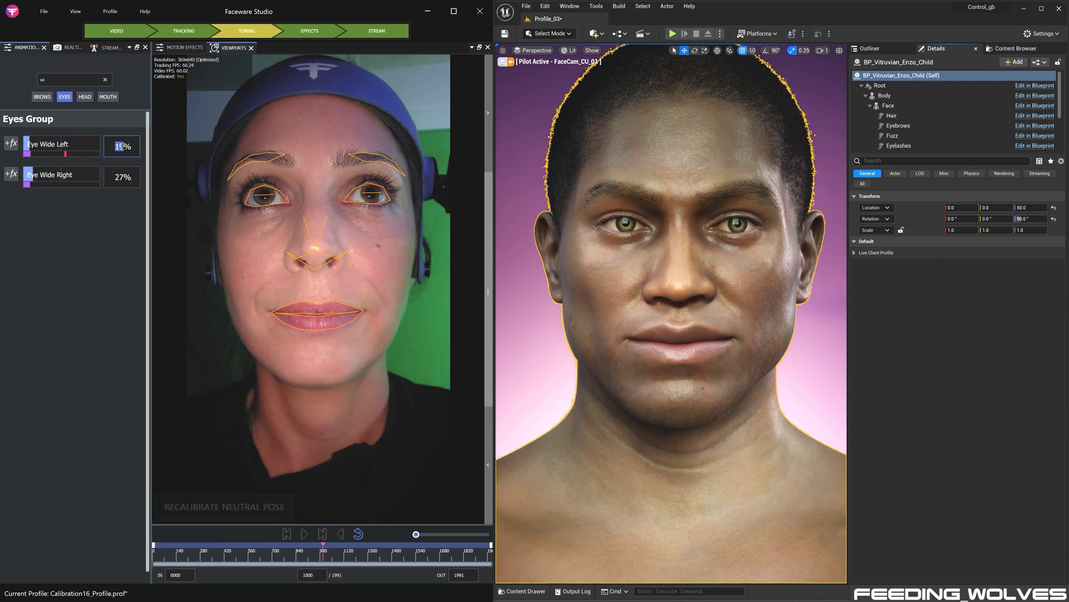
Reset Faceware's Eye Wide Left and Right to 100% and expand Enzo's Live Client Profile.
{"action": "type", "text": "100"}
{"action": "key", "text": "Return"}
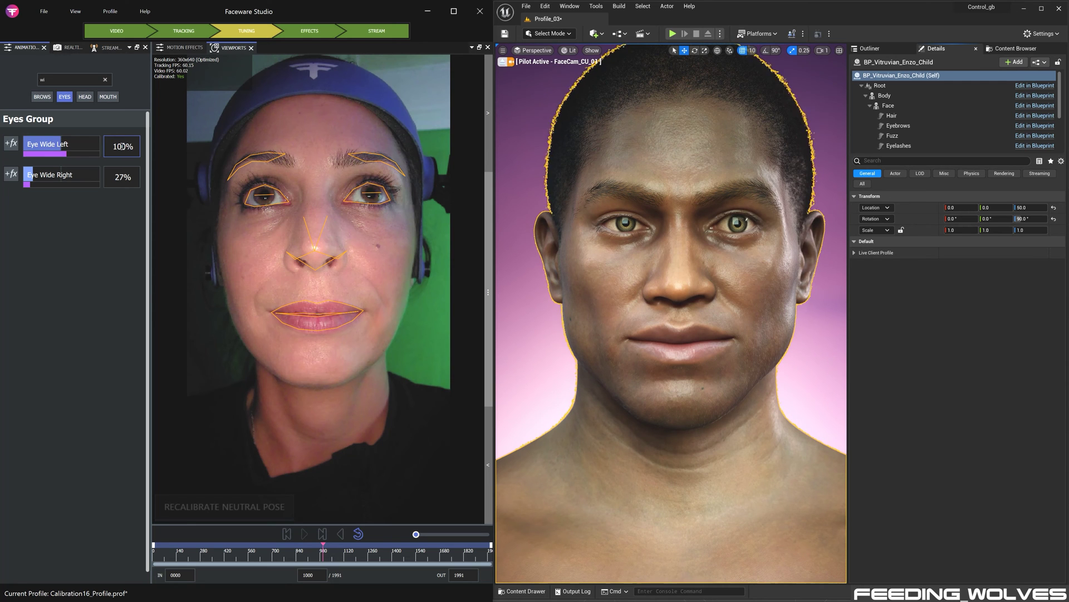
{"action": "left_click", "coordinate": [114, 177]}
{"action": "type", "text": "100"}
{"action": "key", "text": "Return"}
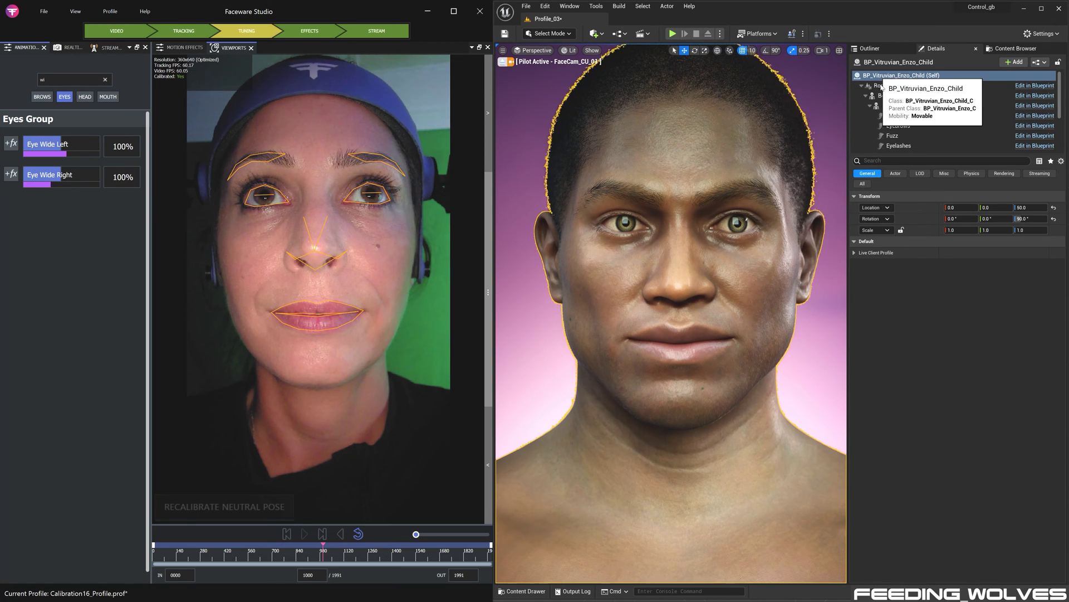
{"action": "left_click", "coordinate": [855, 254]}
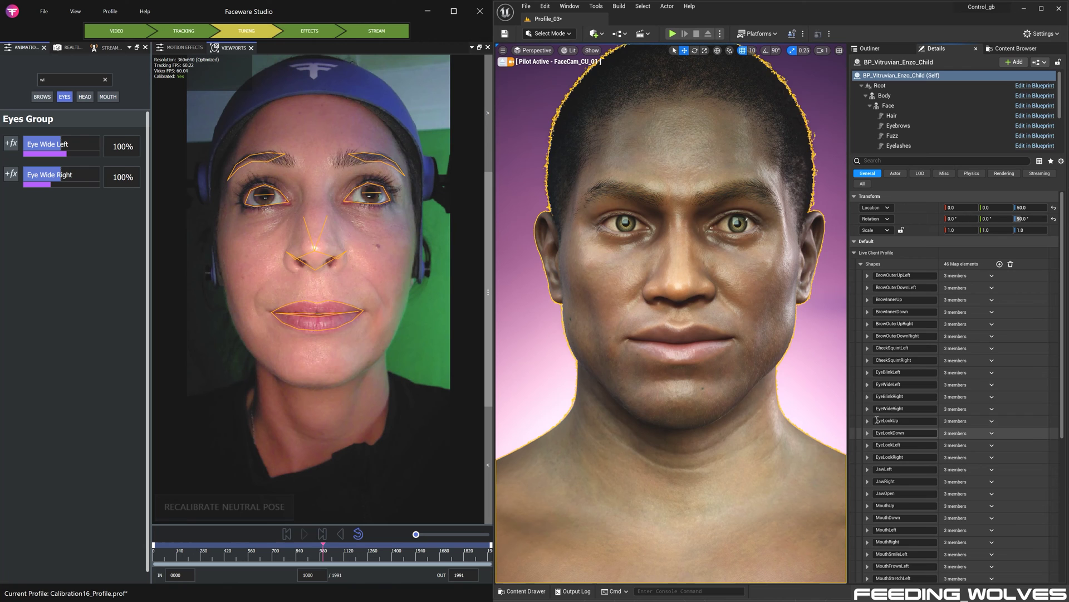
Expand the EyeWideLeft shape and test its simulation at 0.5, then at 1.
{"action": "left_click", "coordinate": [867, 385]}
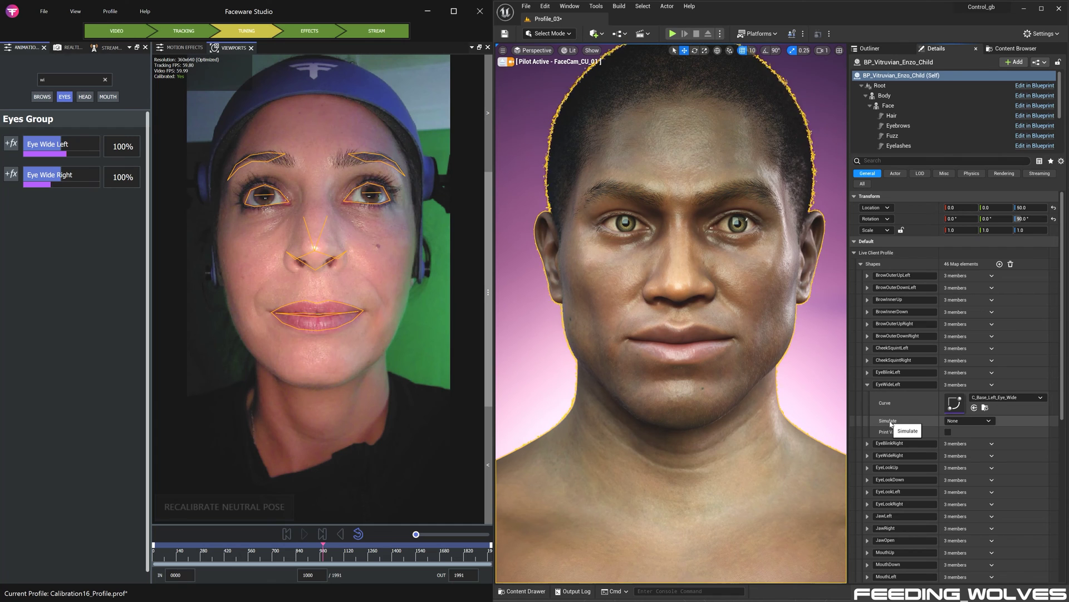
{"action": "left_click", "coordinate": [989, 421]}
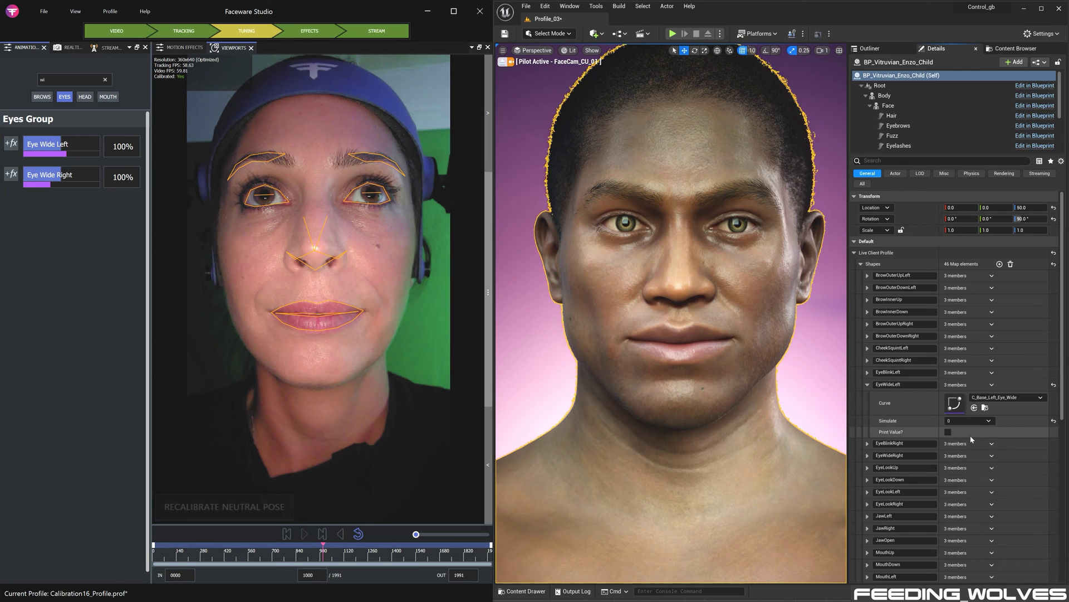
{"action": "left_click", "coordinate": [969, 421]}
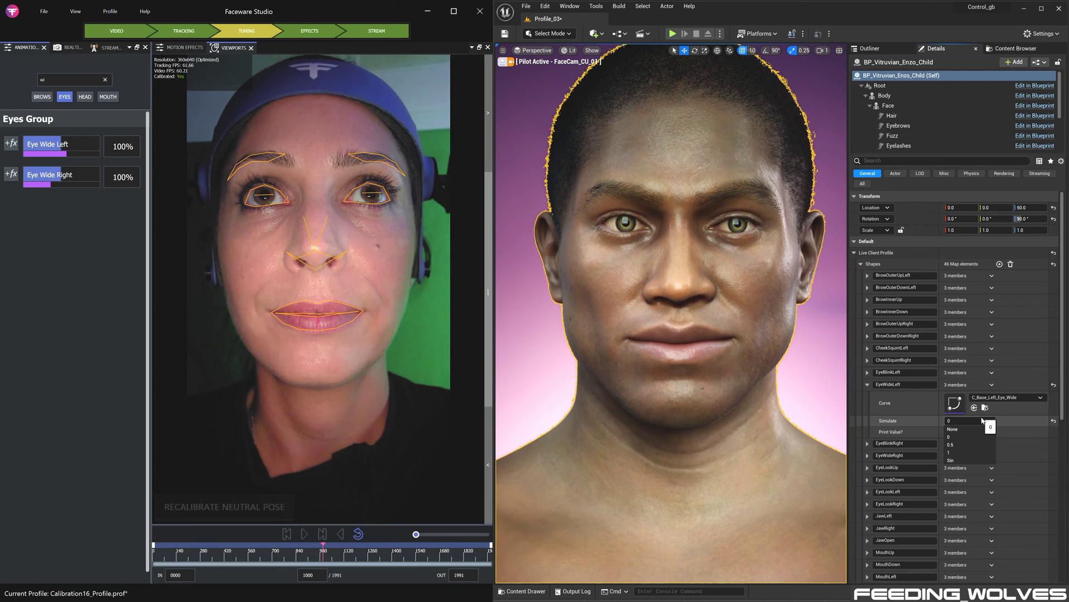
{"action": "left_click", "coordinate": [966, 444]}
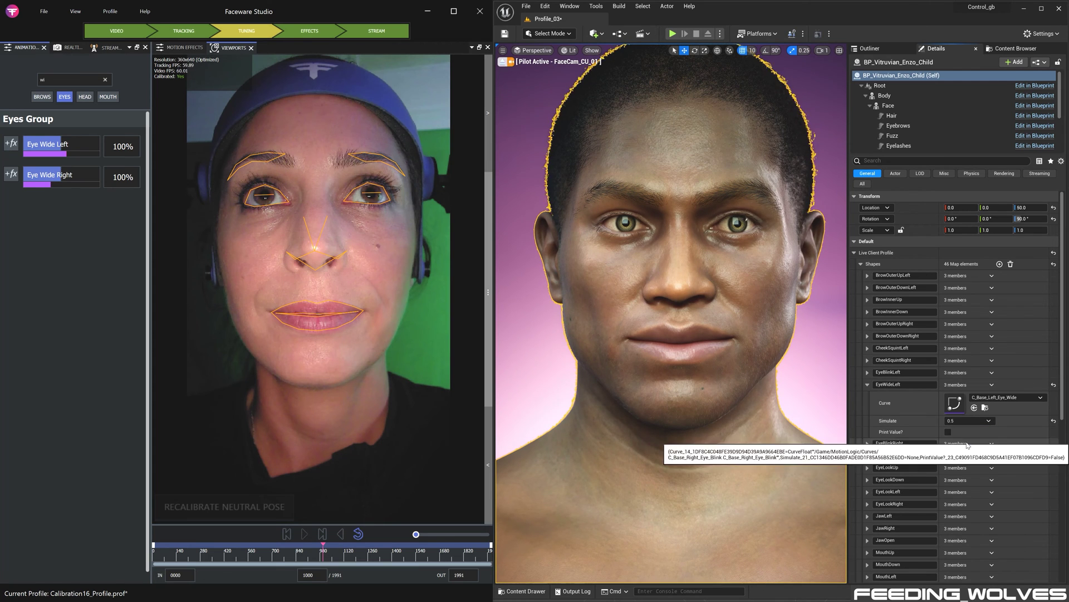
{"action": "left_click", "coordinate": [989, 422]}
{"action": "left_click", "coordinate": [961, 455]}
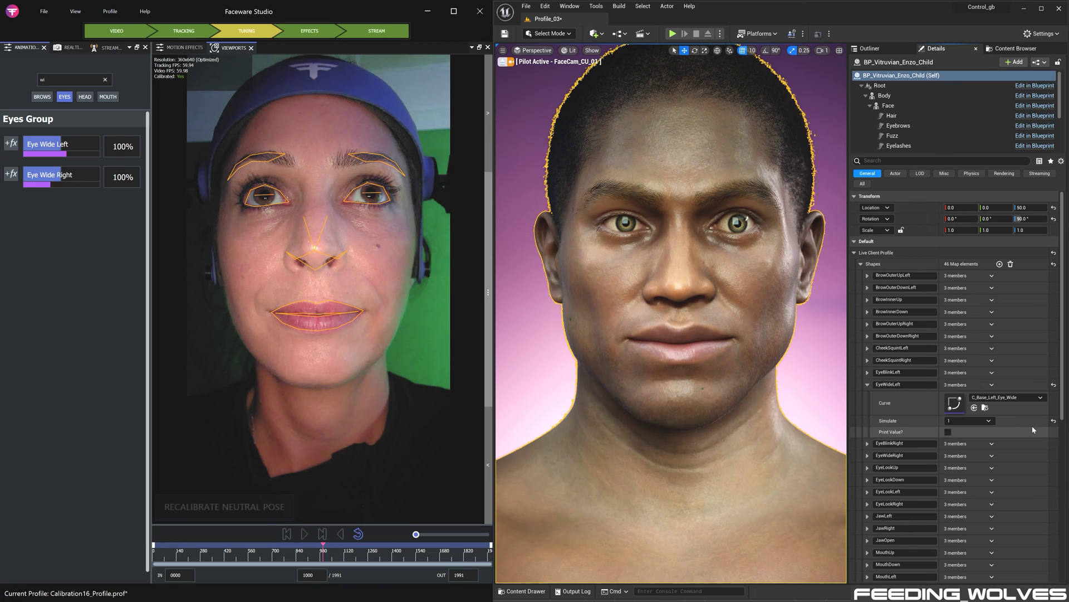
Turn EyeWideLeft's simulation off and enable Print Value to show its live readings.
{"action": "left_click", "coordinate": [990, 421]}
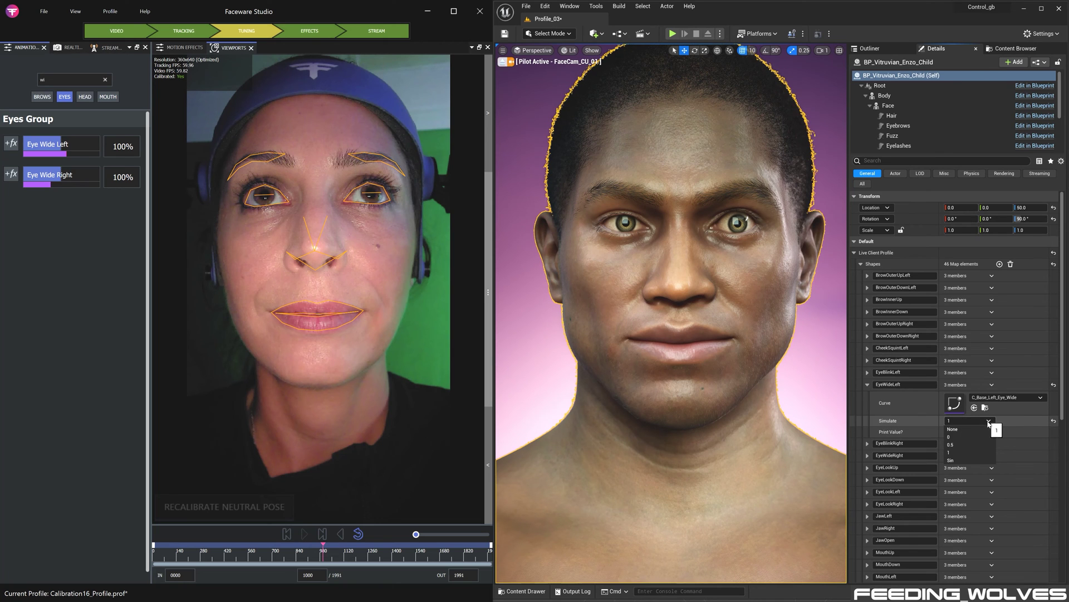
{"action": "left_click", "coordinate": [968, 430]}
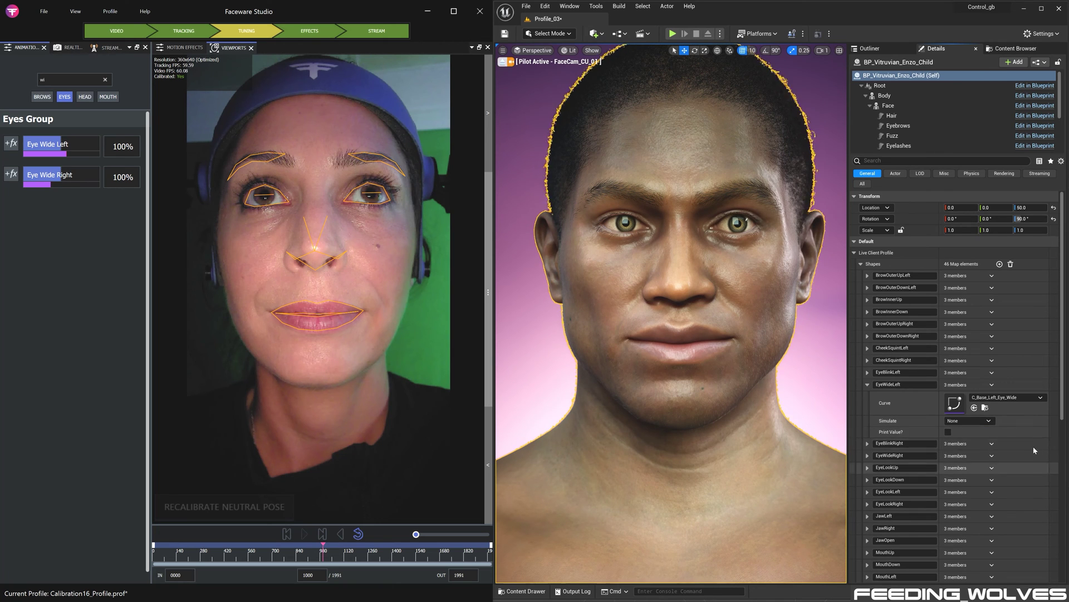
{"action": "left_click", "coordinate": [948, 432]}
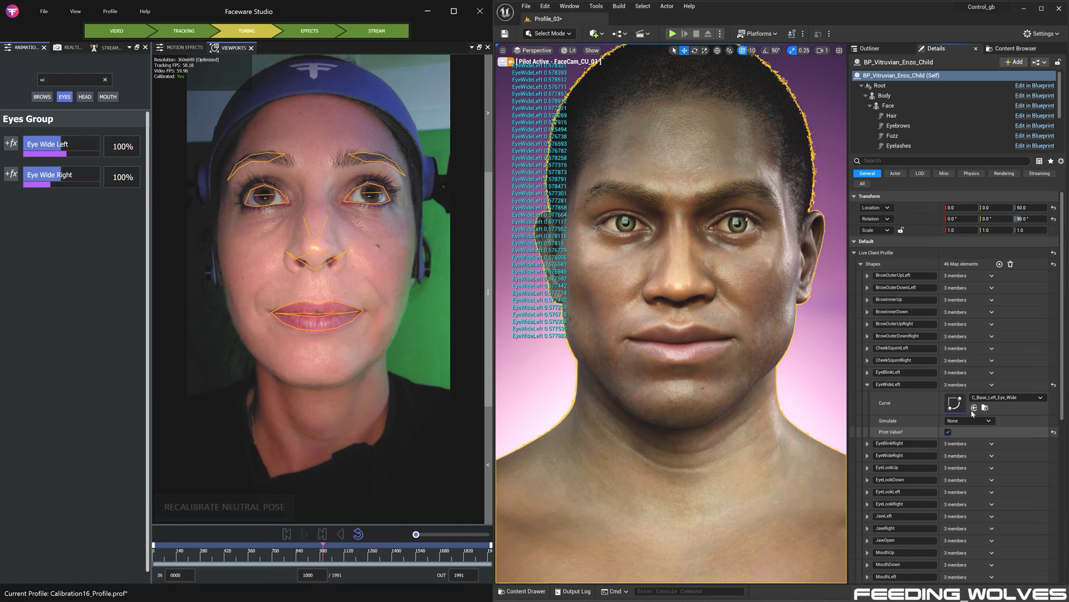
Lower the middle key of the C_Base_Left_Eye_Wide curve from 0.5 to 0.35.
{"action": "double_click", "coordinate": [954, 402]}
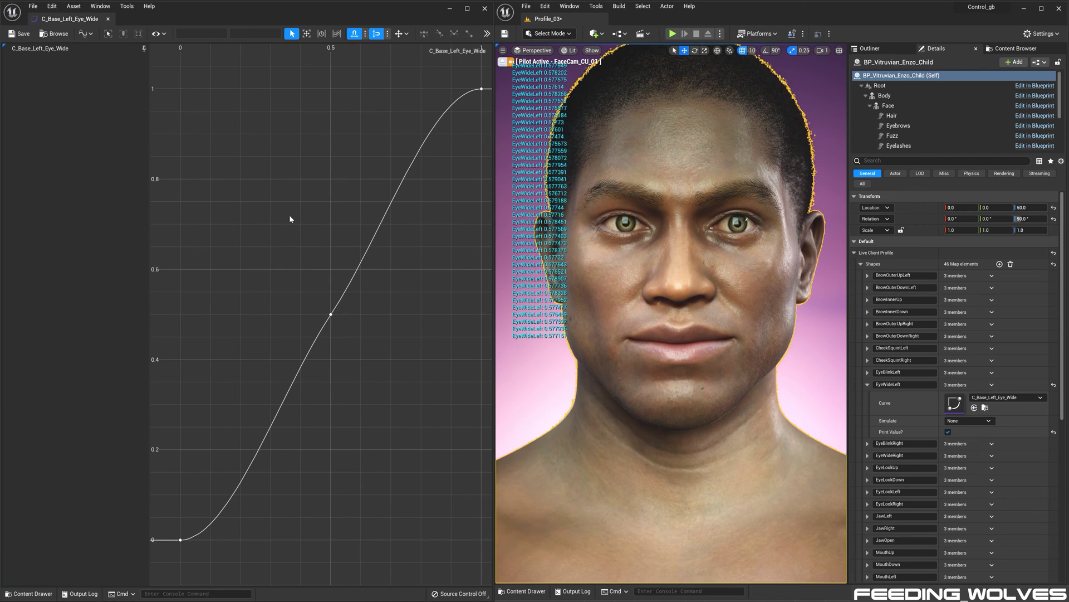
{"action": "left_click_drag", "start_coordinate": [318, 304], "coordinate": [375, 395]}
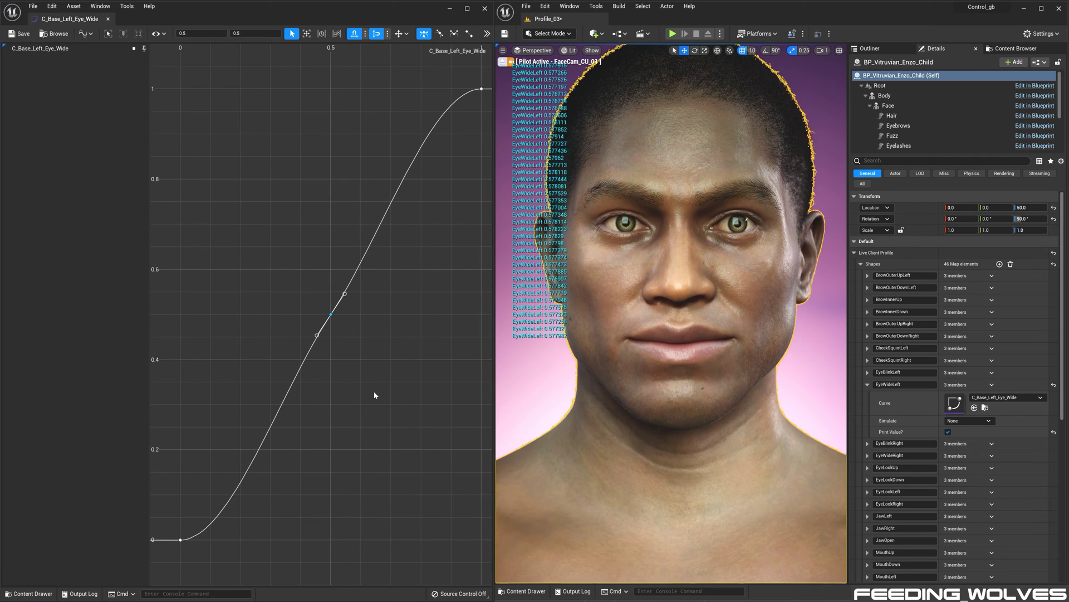
{"action": "left_click", "coordinate": [247, 35]}
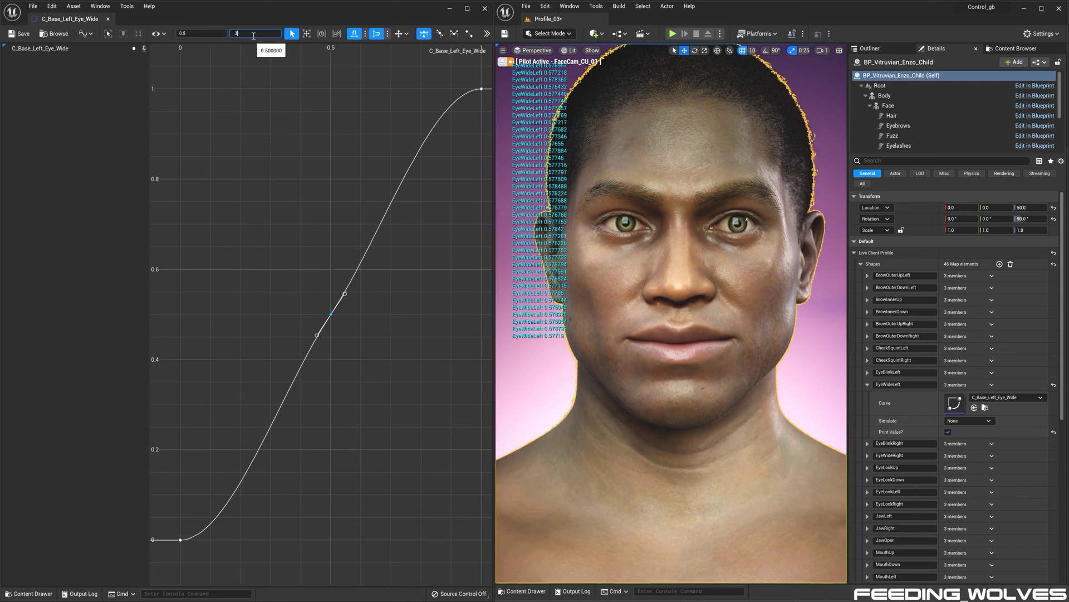
{"action": "type", "text": ".35"}
{"action": "key", "text": "Return"}
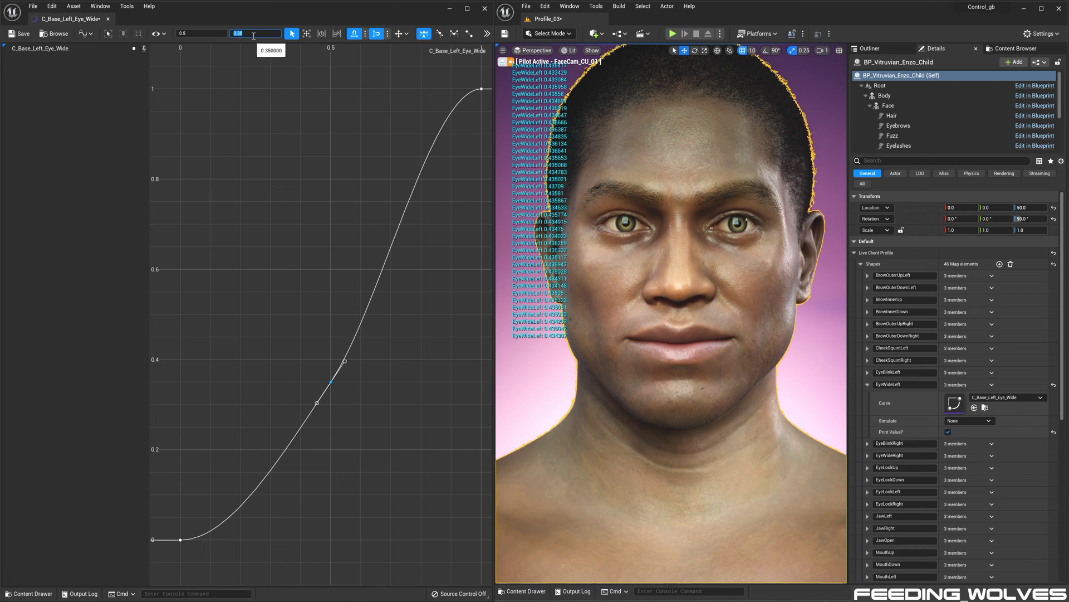
{"action": "left_click", "coordinate": [252, 184]}
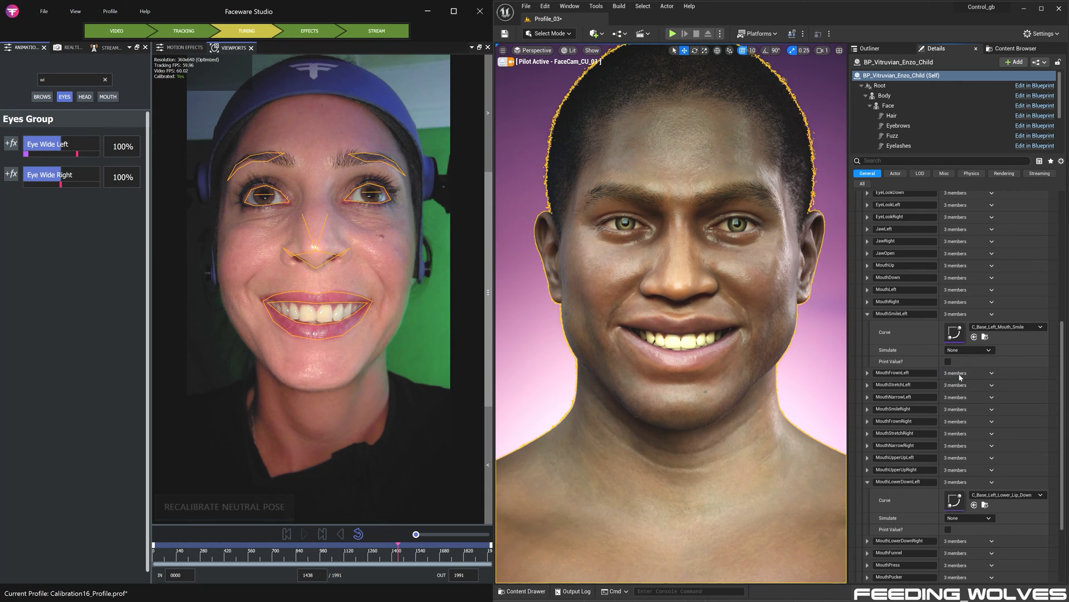
Test MouthSmileLeft and MouthLowerDownLeft simulation at 1, then reset both to None.
{"action": "left_click", "coordinate": [969, 350]}
{"action": "left_click", "coordinate": [953, 382]}
{"action": "left_click", "coordinate": [969, 349]}
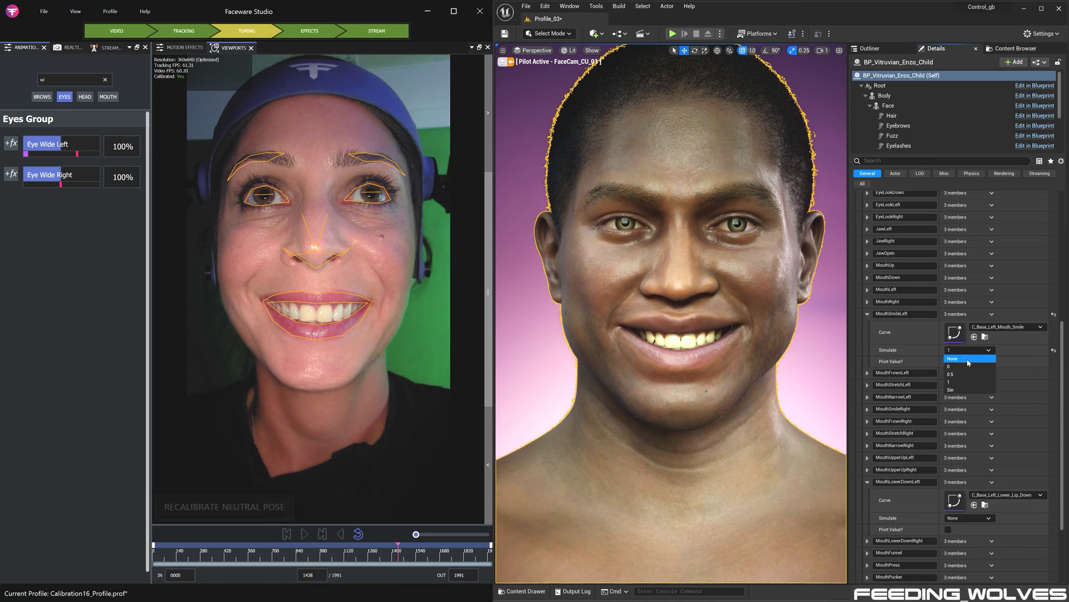
{"action": "left_click", "coordinate": [968, 359]}
{"action": "left_click", "coordinate": [986, 518]}
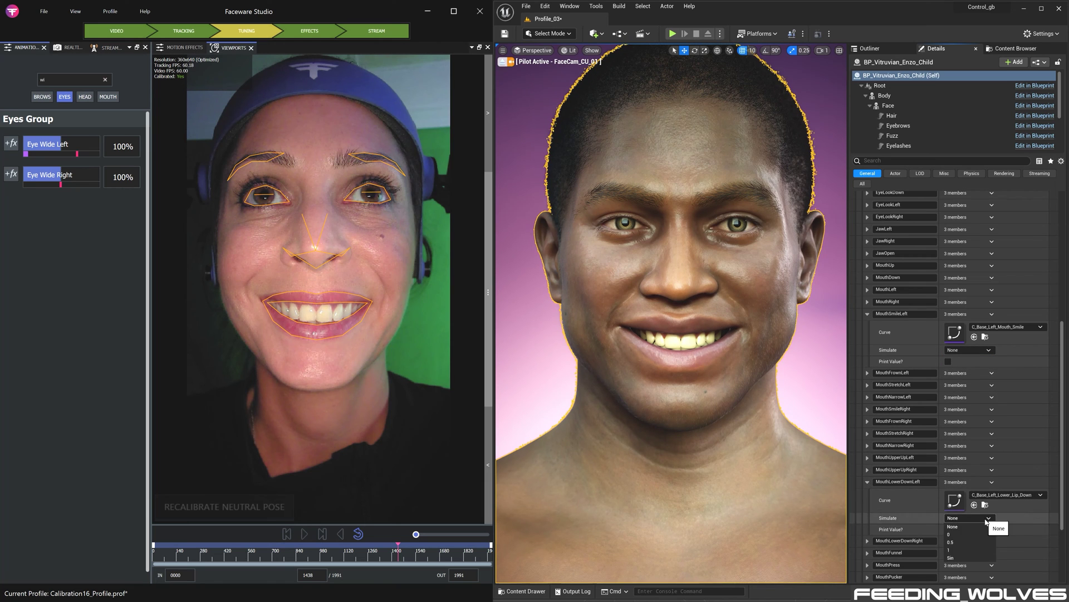
{"action": "left_click", "coordinate": [957, 550]}
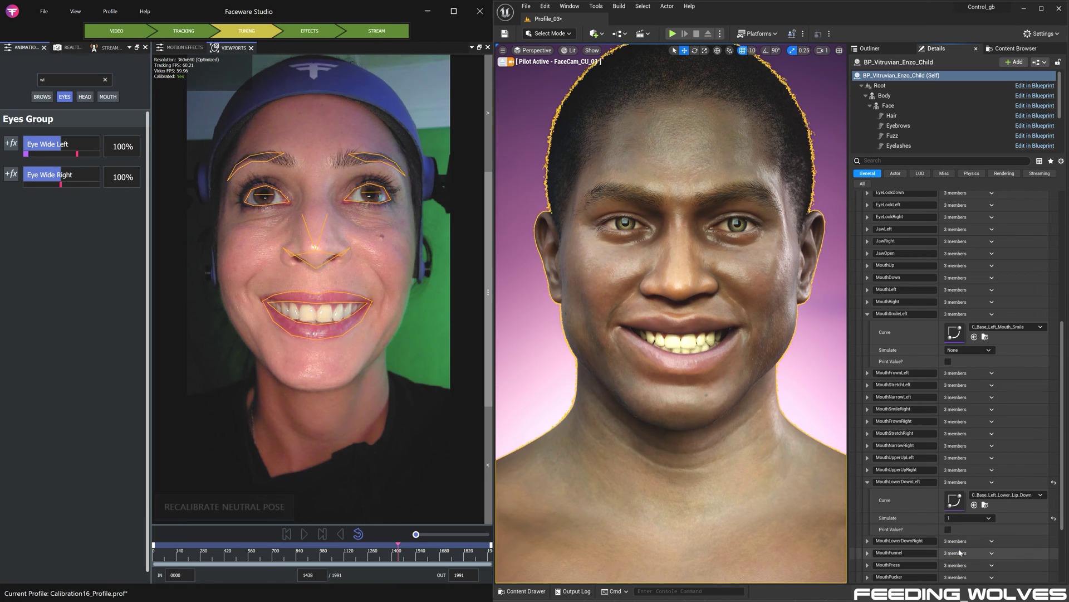
{"action": "left_click", "coordinate": [969, 518]}
{"action": "left_click", "coordinate": [972, 526]}
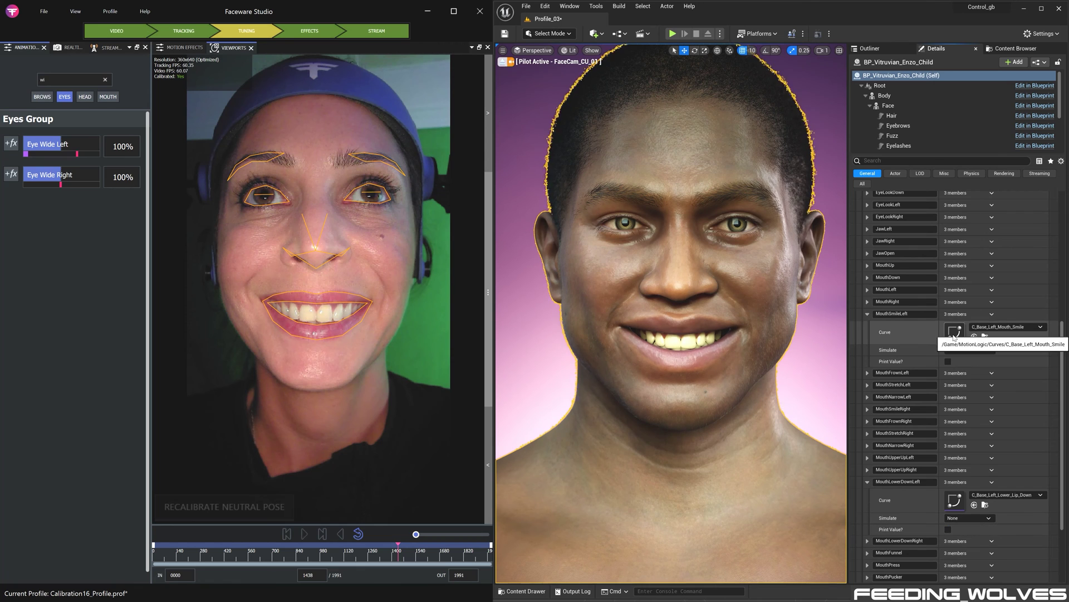
Open the C_Base_Left_Mouth_Smile curve, enable its Print Value, and set the middle key to 0.25.
{"action": "double_click", "coordinate": [954, 332]}
{"action": "left_click", "coordinate": [948, 362]}
{"action": "left_click", "coordinate": [320, 315]}
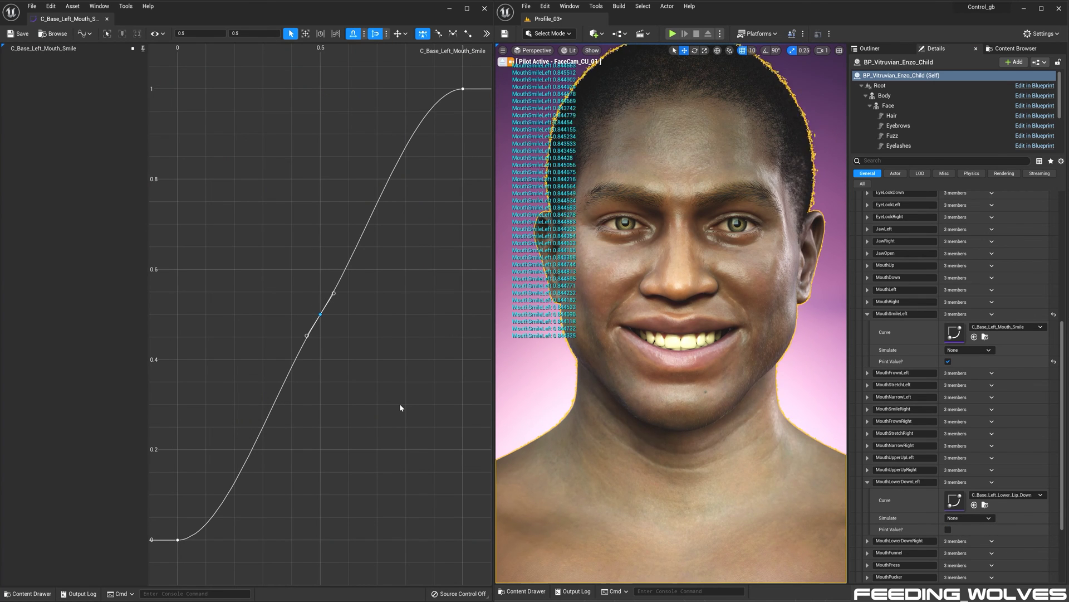
{"action": "left_click", "coordinate": [248, 33]}
{"action": "type", "text": ".25"}
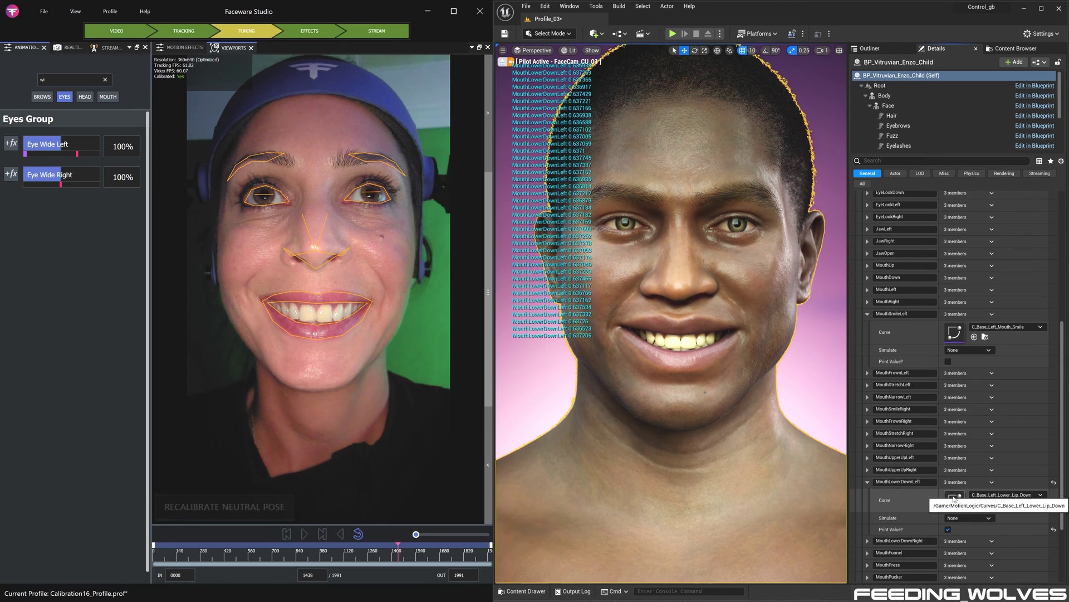
Open the C_Base_Left_Lower_Lip_Down curve and select its middle key for editing.
{"action": "double_click", "coordinate": [954, 500]}
{"action": "left_click_drag", "start_coordinate": [345, 368], "coordinate": [346, 369]}
{"action": "left_click", "coordinate": [245, 33]}
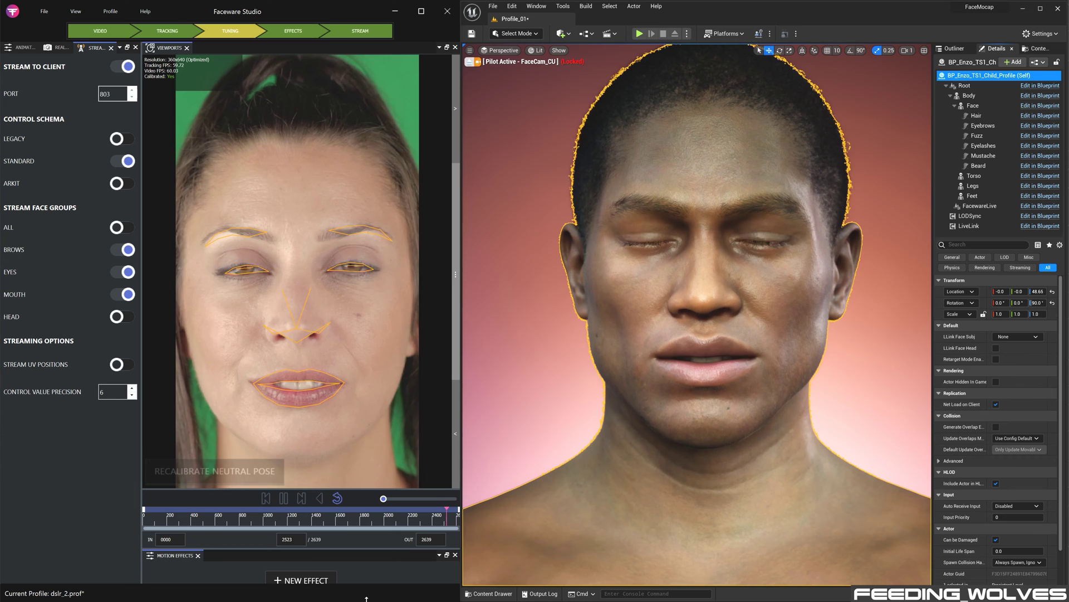
Toggle the face video's Grid Overlay on and off, check Stream settings, then return to Animation Tuning.
{"action": "left_click", "coordinate": [58, 48]}
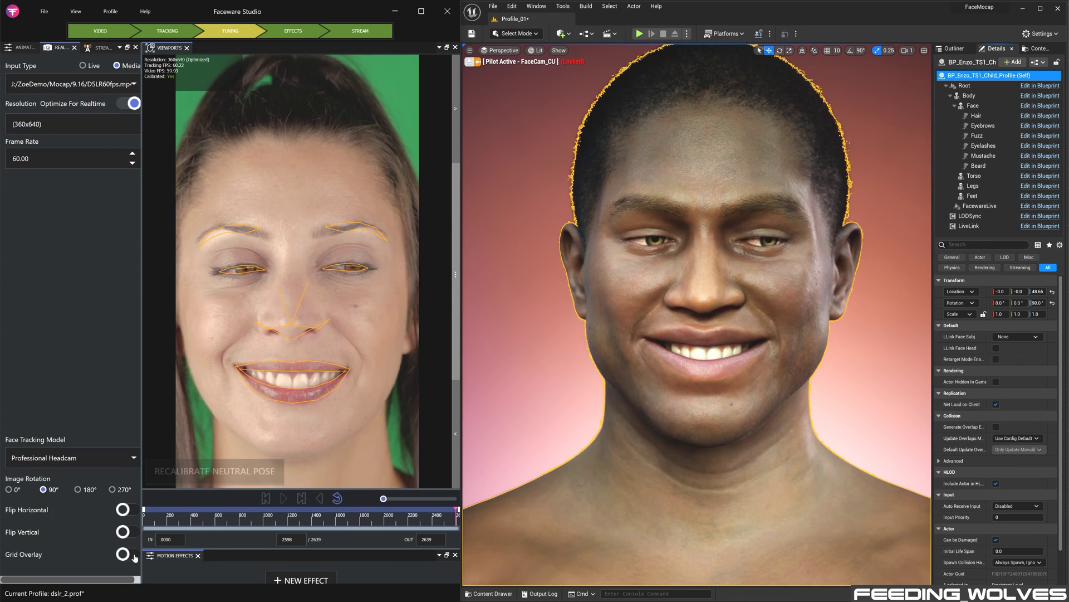
{"action": "left_click", "coordinate": [129, 554]}
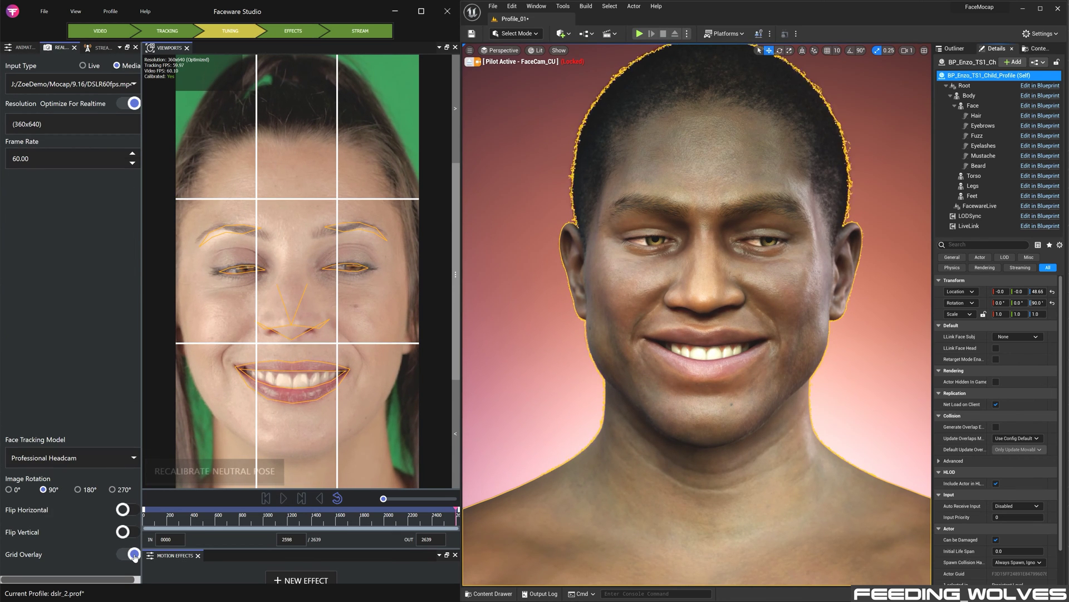
{"action": "left_click", "coordinate": [134, 554]}
{"action": "left_click", "coordinate": [97, 47]}
{"action": "mouse_move", "coordinate": [318, 547]}
{"action": "left_mouse_down"}
{"action": "mouse_move", "coordinate": [318, 357]}
{"action": "mouse_move", "coordinate": [318, 542]}
{"action": "left_mouse_up"}
{"action": "left_click", "coordinate": [22, 47]}
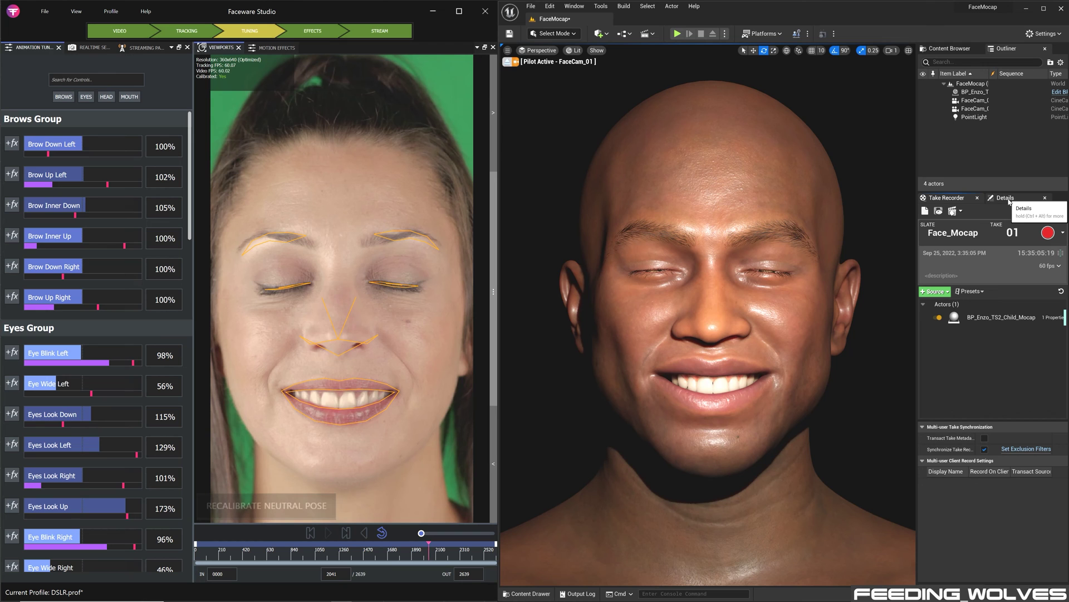
Show the FPS counter in the viewport and select the BP_Enzo actor.
{"action": "left_click", "coordinate": [507, 51]}
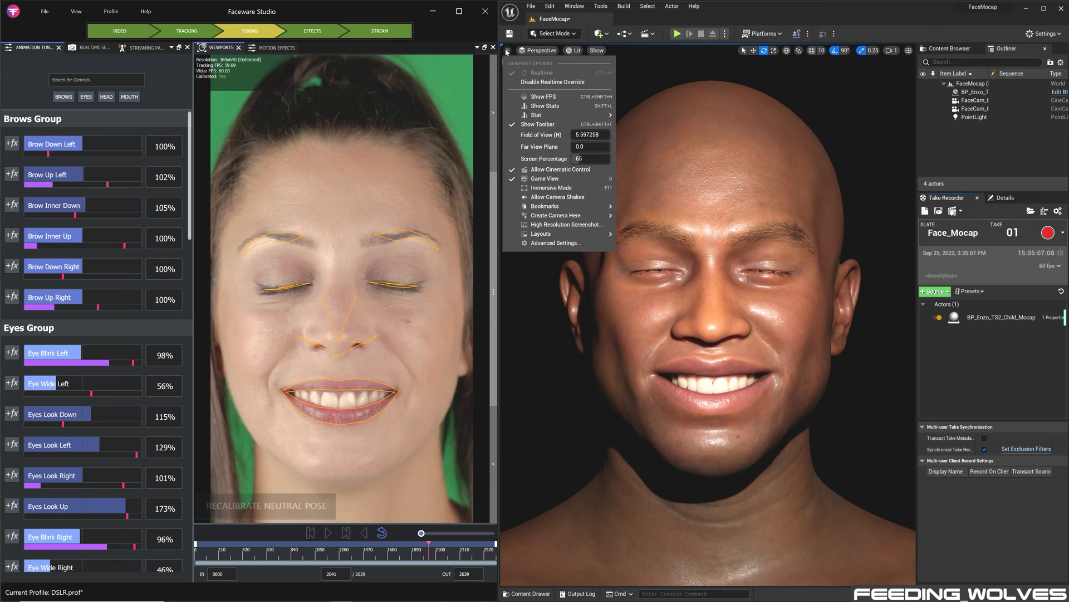
{"action": "left_click", "coordinate": [540, 97]}
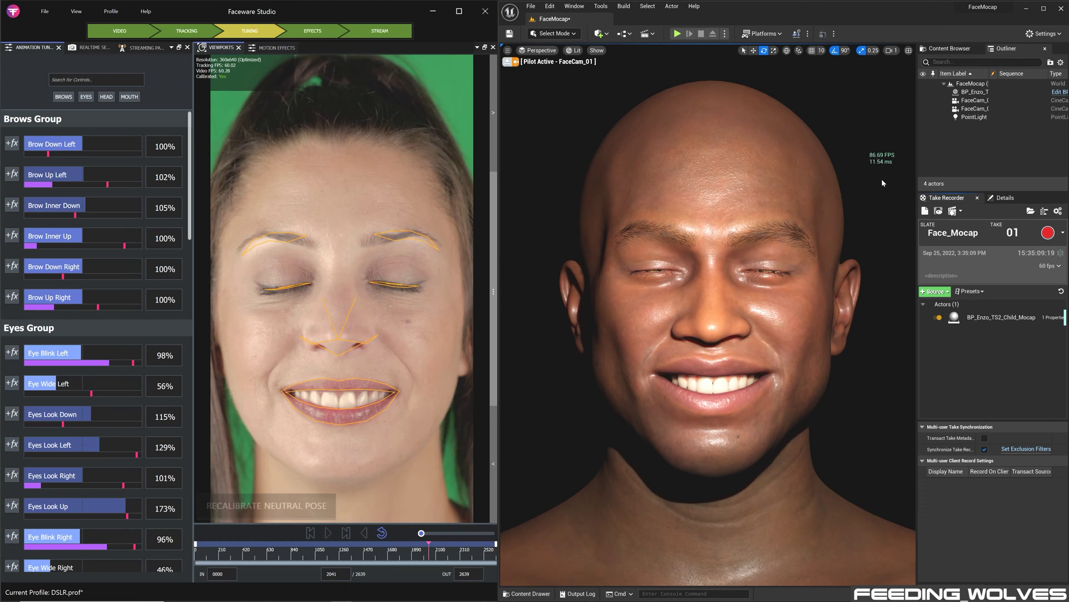
{"action": "left_click", "coordinate": [1005, 198]}
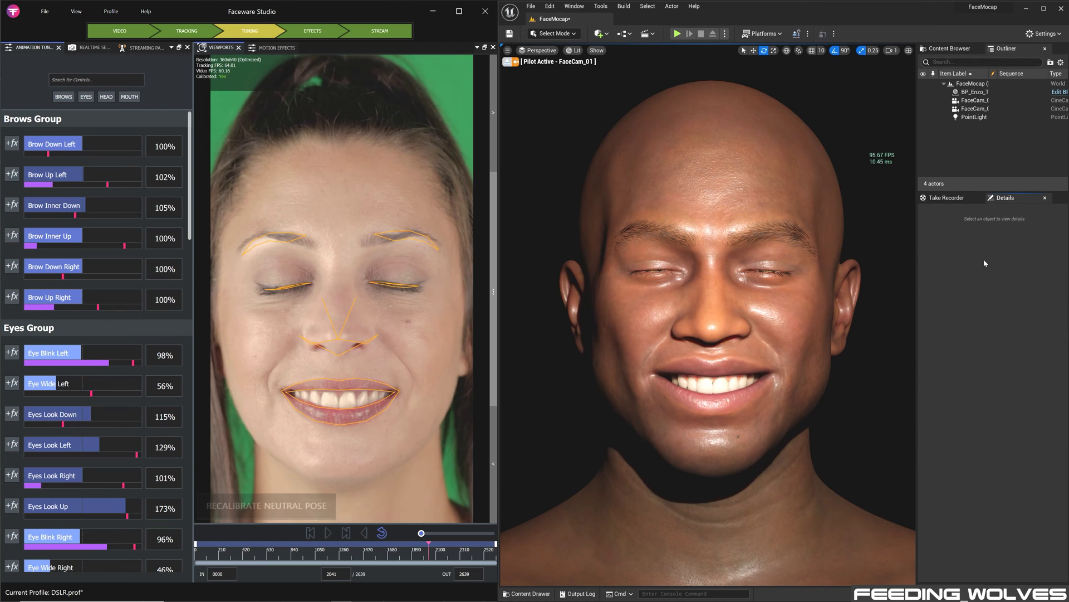
{"action": "left_click", "coordinate": [978, 92]}
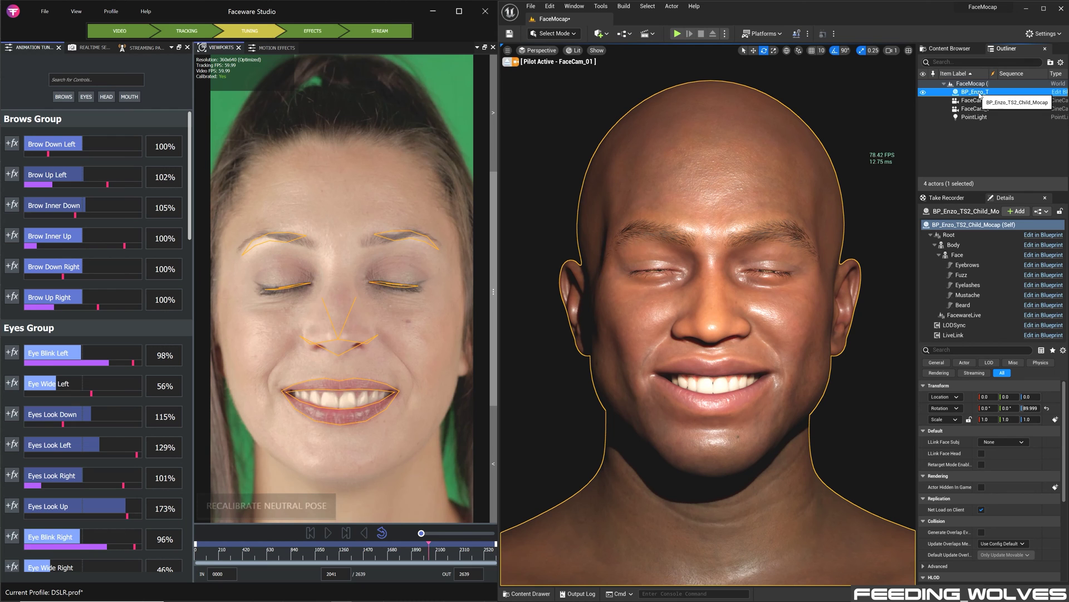
Set Enzo's LODSync Forced LOD to 2 and make the LiveLink component auto-activate.
{"action": "left_click", "coordinate": [977, 325]}
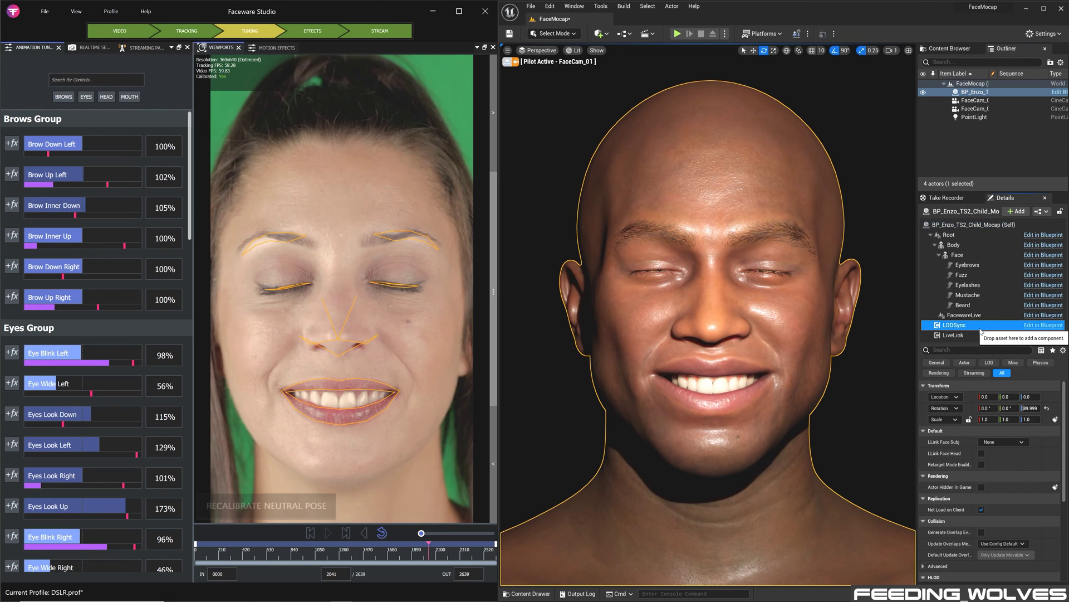
{"action": "left_click", "coordinate": [997, 398]}
{"action": "type", "text": "2"}
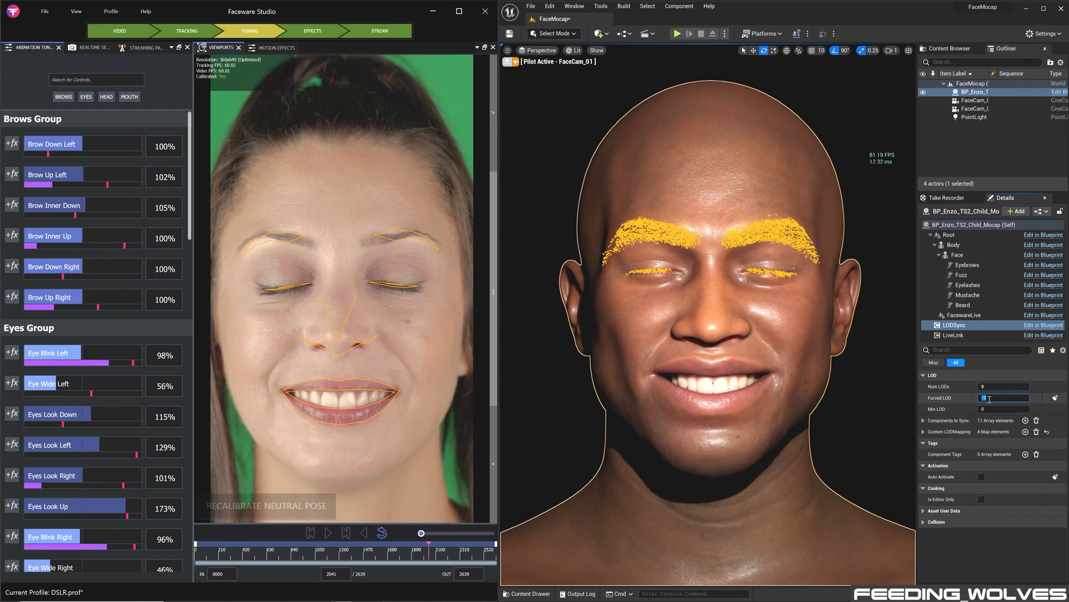
{"action": "key", "text": "Return"}
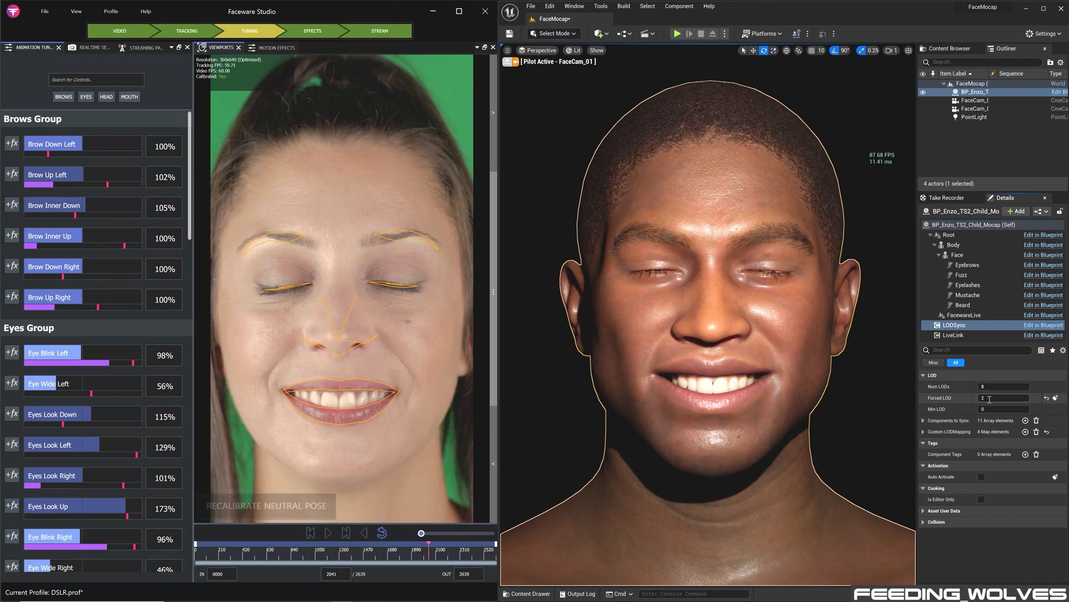
{"action": "left_click", "coordinate": [1030, 335]}
{"action": "left_click", "coordinate": [982, 409]}
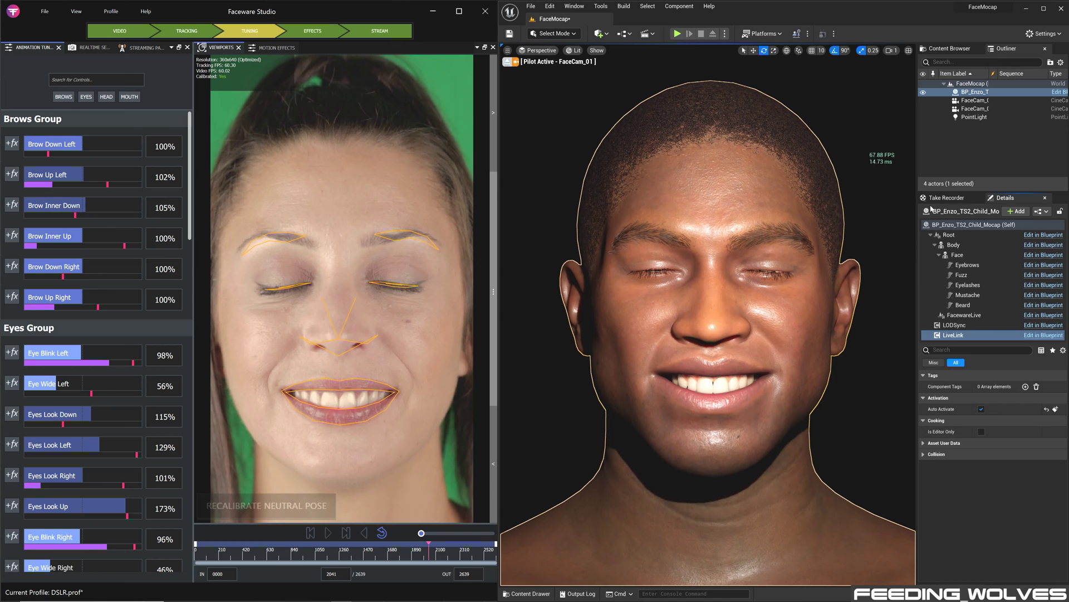
Confirm the Face_Mocap take runs at 60 fps and review BP_Enzo's recorded properties.
{"action": "left_click", "coordinate": [946, 197]}
{"action": "left_click", "coordinate": [1060, 266]}
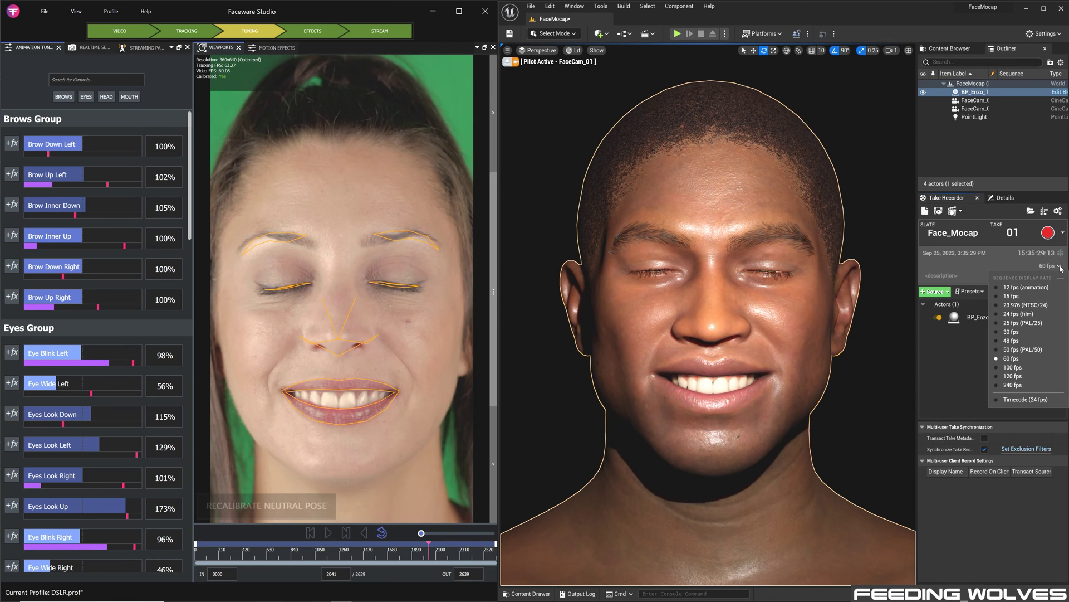
{"action": "left_click", "coordinate": [1023, 258]}
{"action": "left_click", "coordinate": [991, 319]}
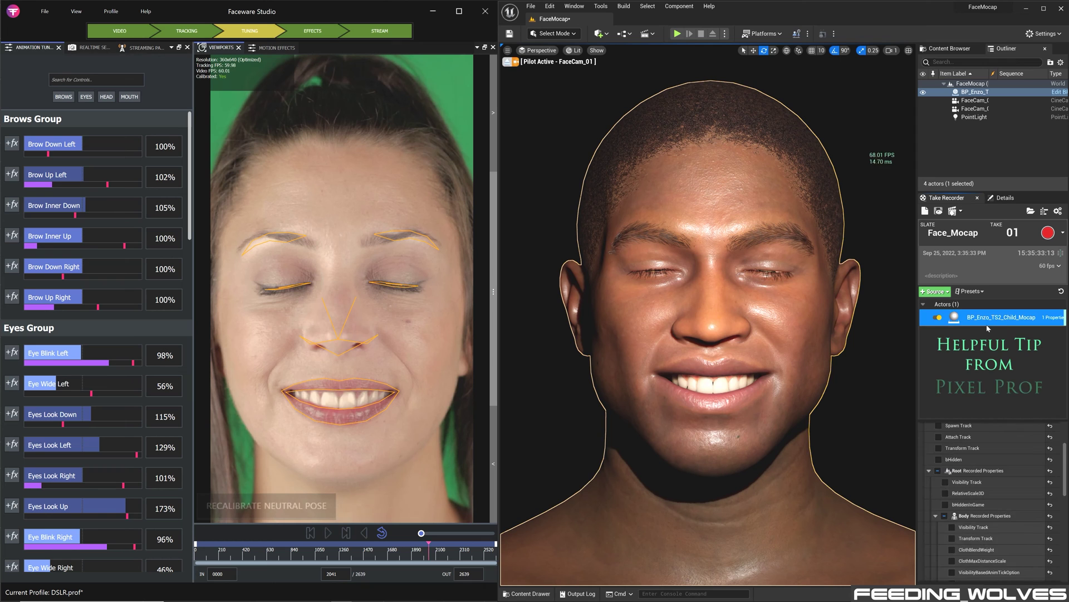
{"action": "scroll", "coordinate": [947, 462], "scroll_direction": "up", "scroll_amount": 3}
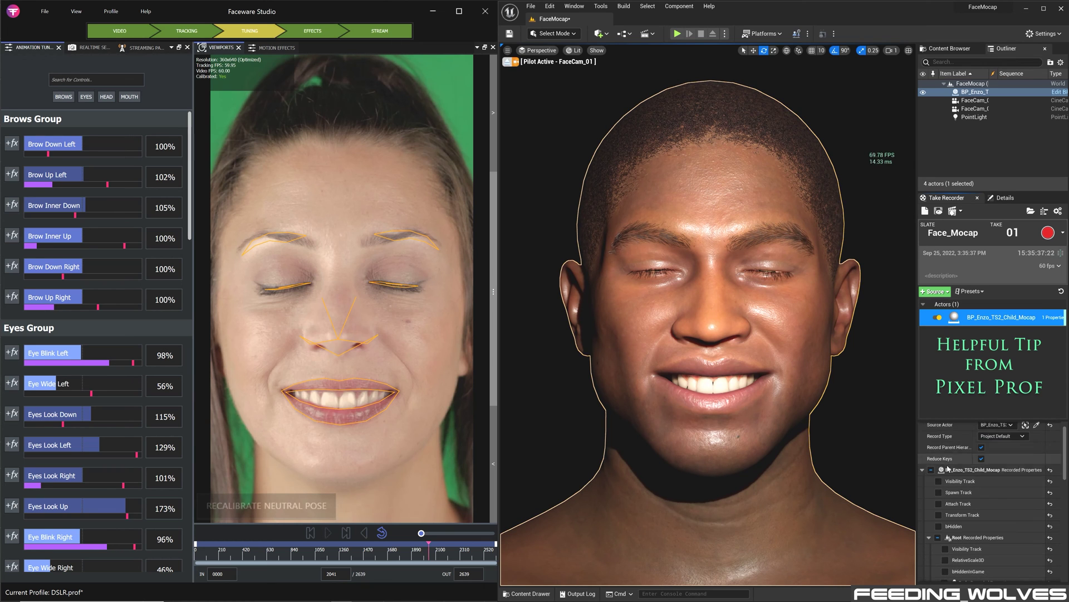
{"action": "scroll", "coordinate": [1009, 479], "scroll_direction": "down", "scroll_amount": 10}
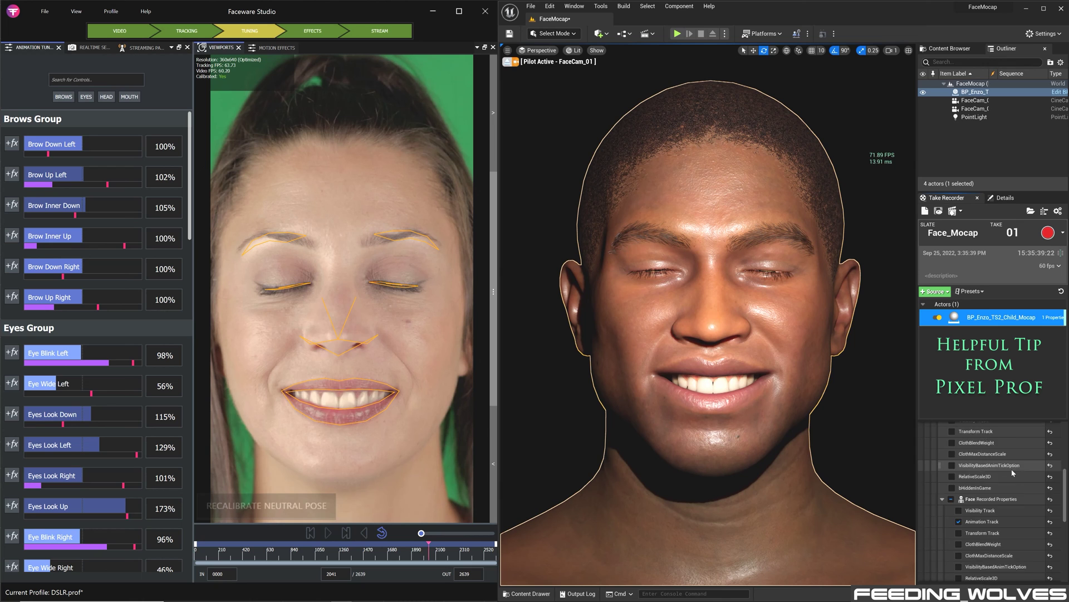
{"action": "left_click", "coordinate": [982, 369]}
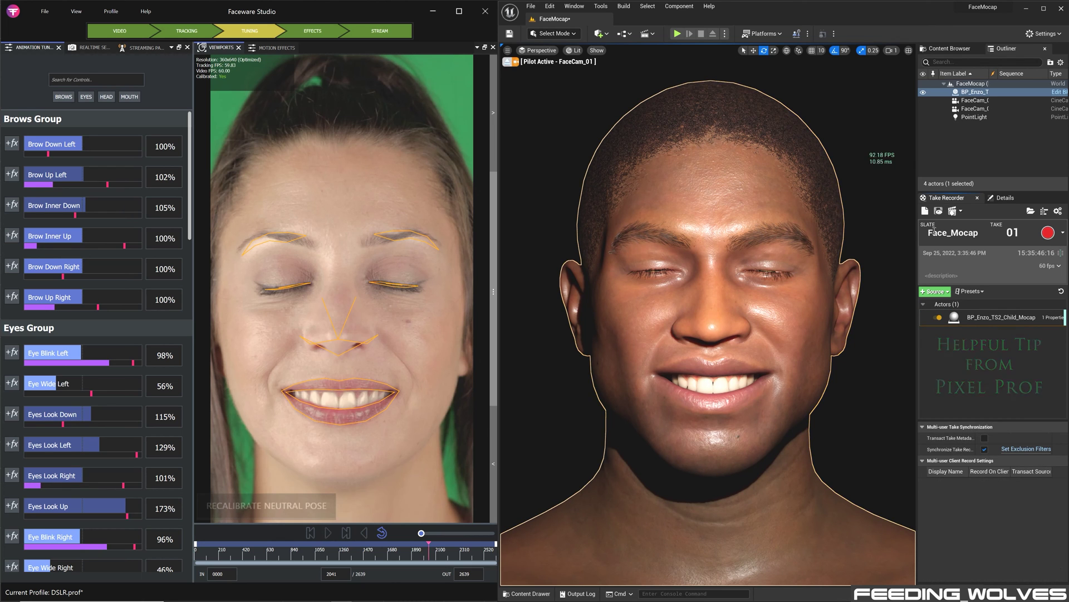
Record take 1 of Face_Mocap with Enzo deselected, then play the face animation back.
{"action": "left_click", "coordinate": [1048, 233]}
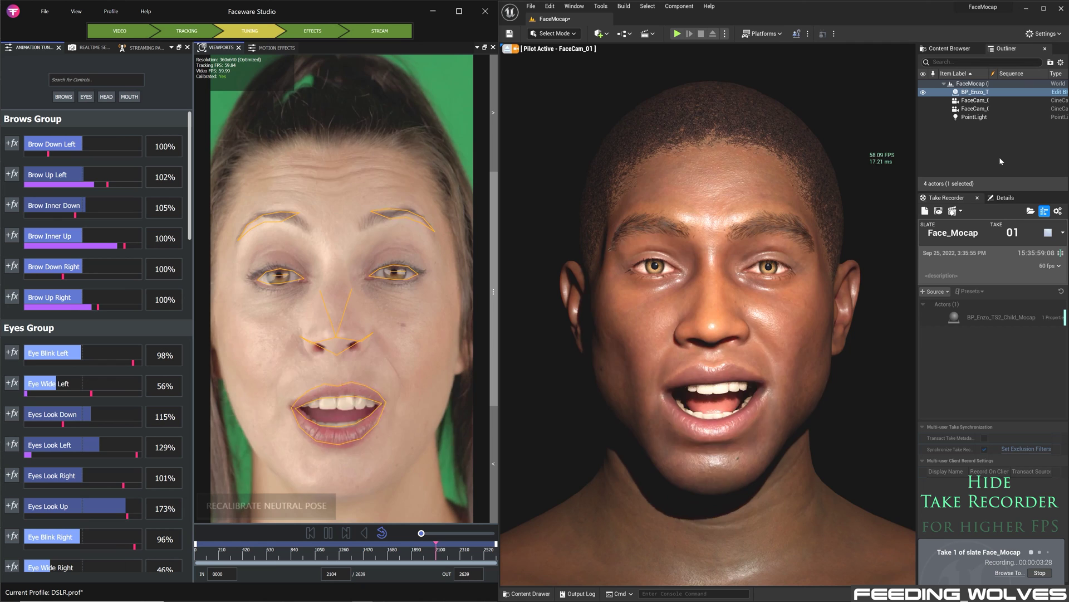
{"action": "left_click", "coordinate": [1005, 198]}
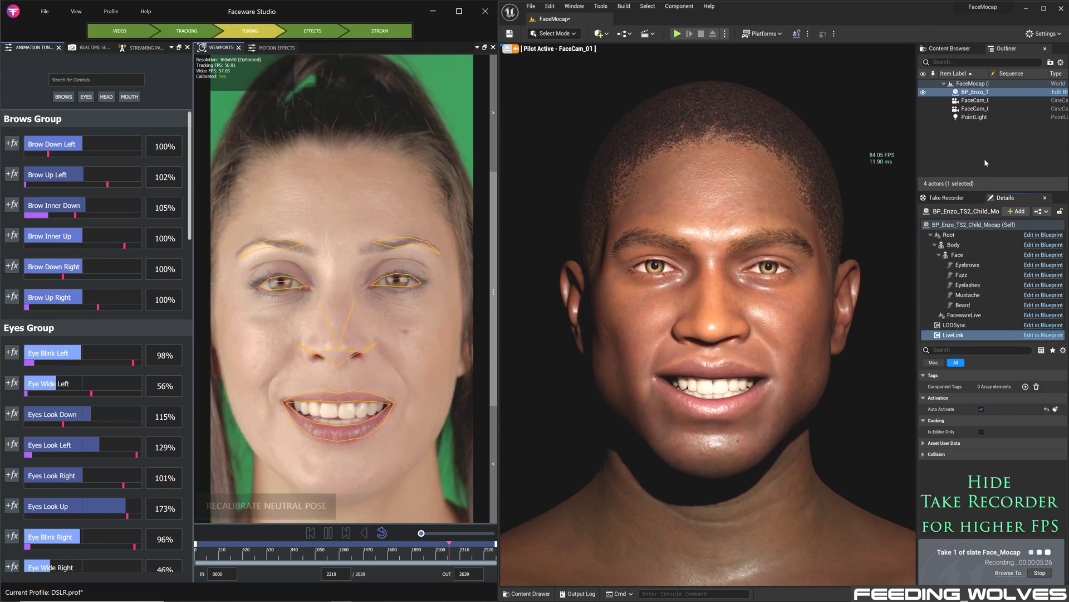
{"action": "left_click", "coordinate": [984, 158]}
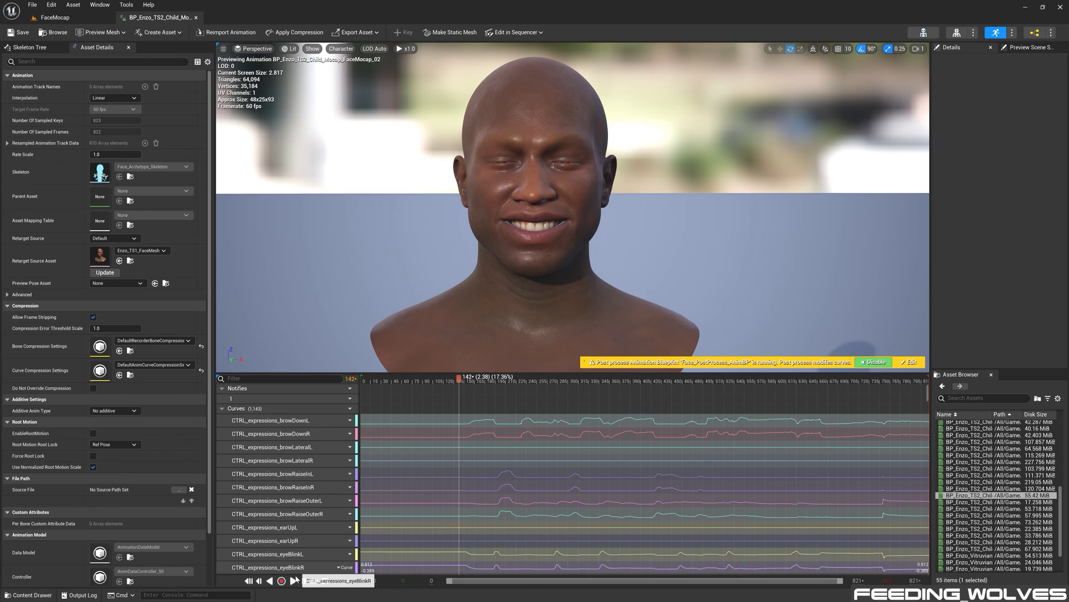
{"action": "left_click", "coordinate": [293, 581]}
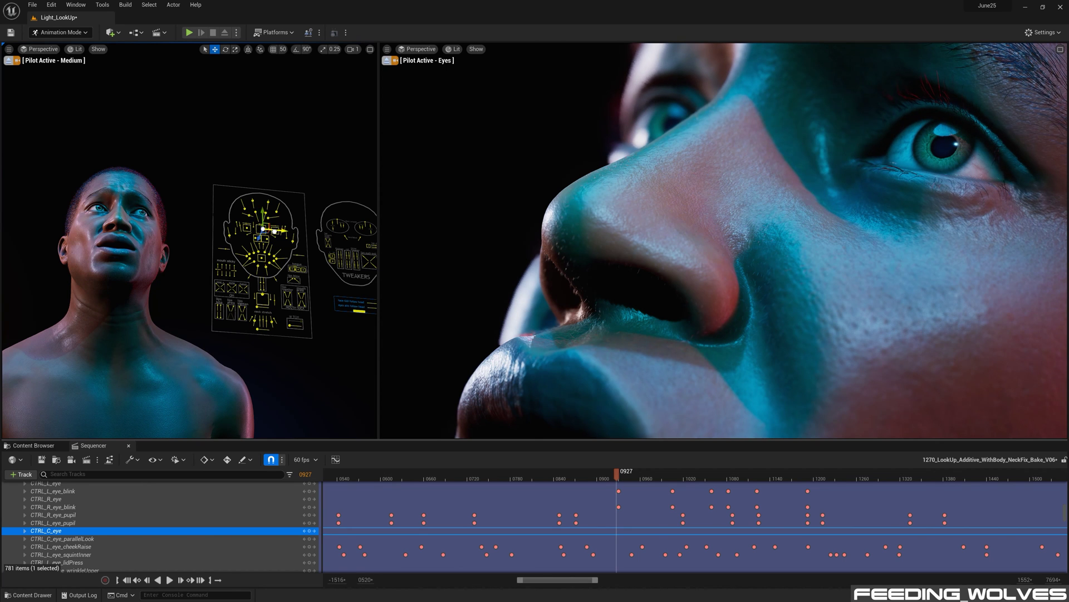
Select both of Enzo's eye pupil controls in the viewport.
{"action": "left_click", "coordinate": [238, 227]}
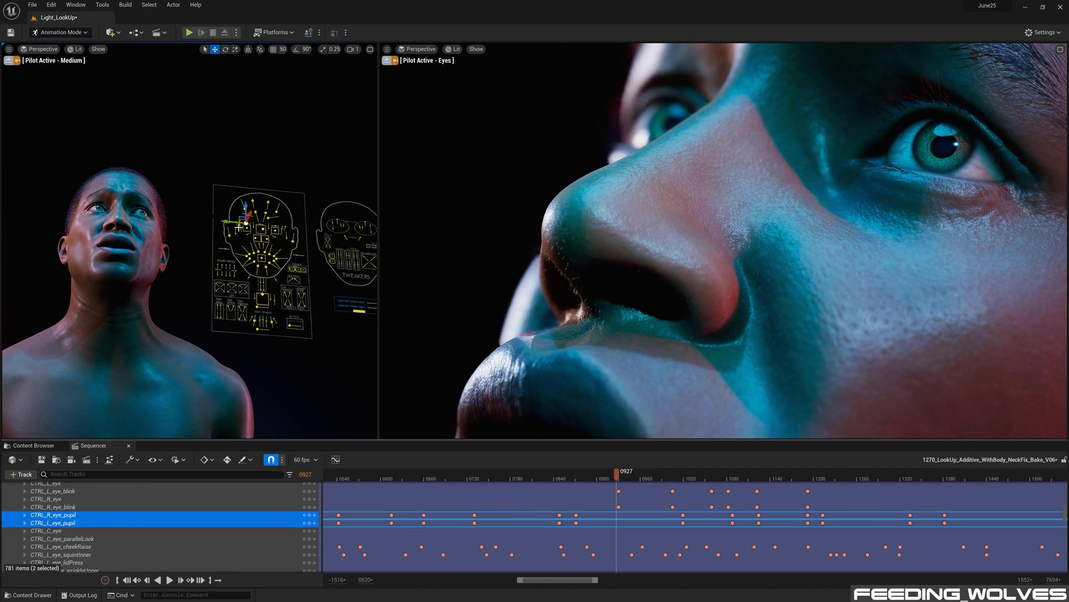